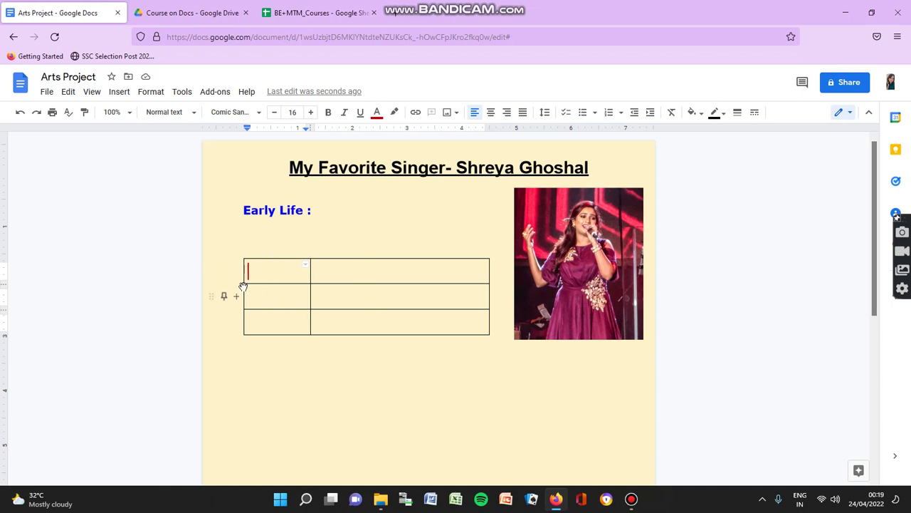
{"action": "left_click", "coordinate": [119, 94]}
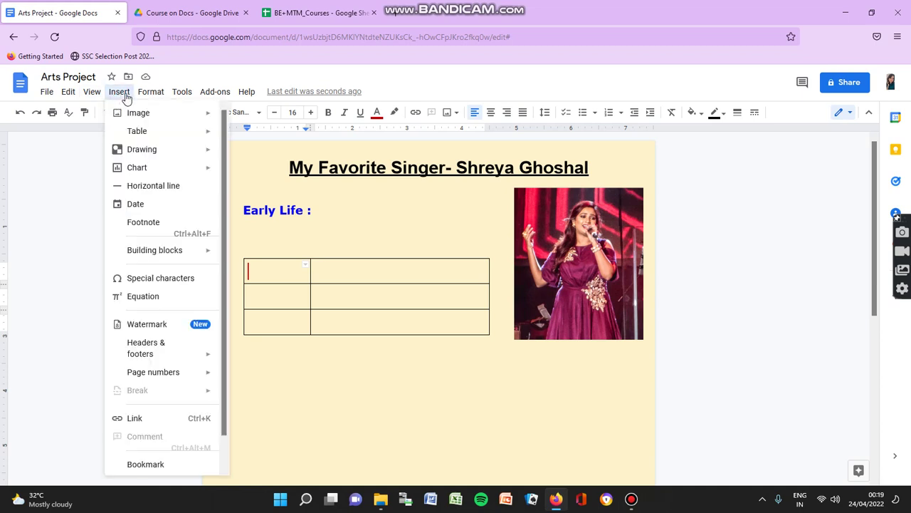
{"action": "mouse_move", "coordinate": [192, 131]}
{"action": "left_click", "coordinate": [345, 402]}
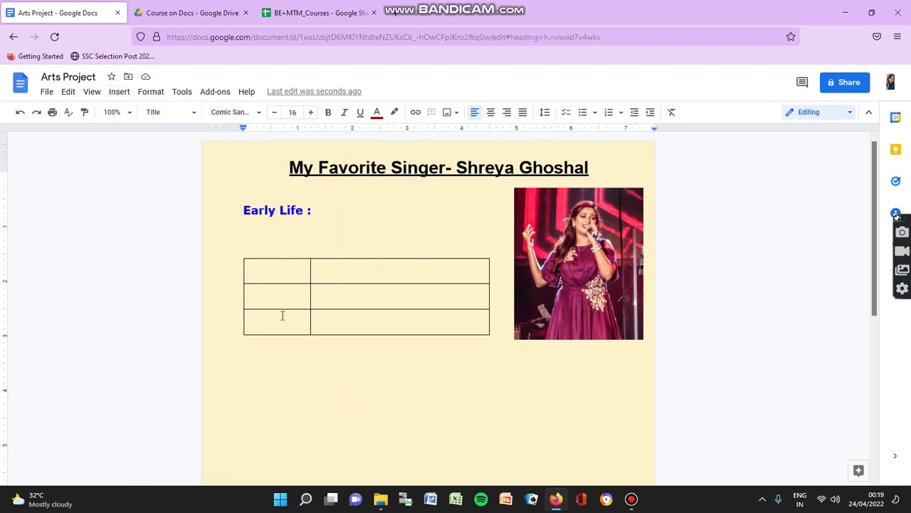
- Narrow the table's second column so that its outer border sits at about the 4-inch ruler mark
{"action": "right_click", "coordinate": [469, 269]}
{"action": "left_click_drag", "start_coordinate": [468, 270], "coordinate": [444, 281]}
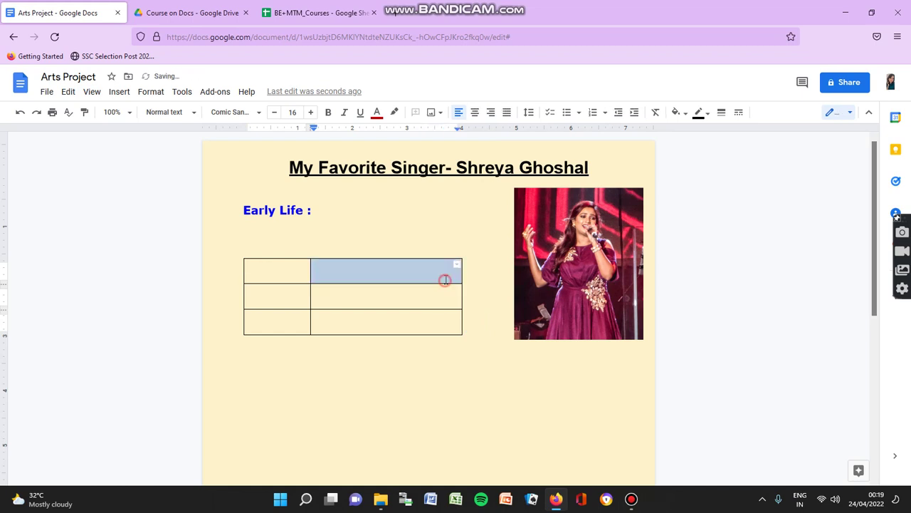
{"action": "left_click", "coordinate": [380, 356]}
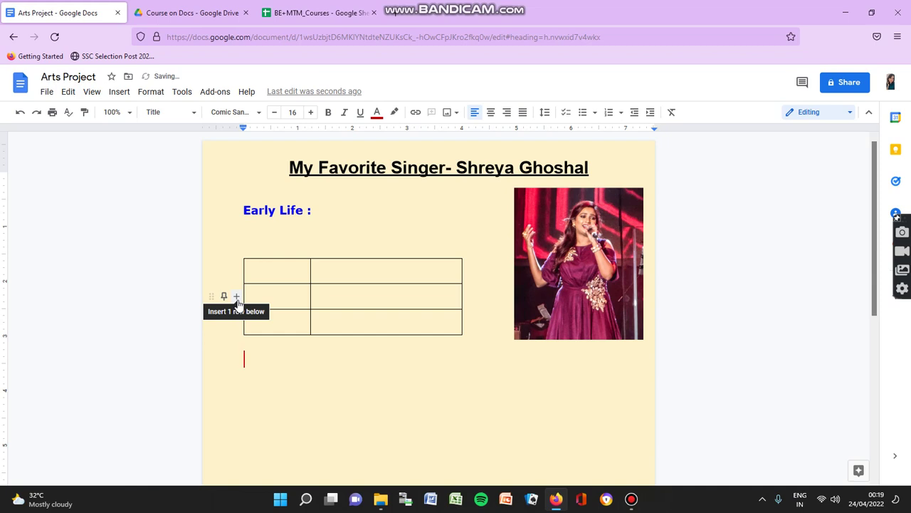
- Insert one row below the table's second row
{"action": "left_click", "coordinate": [237, 297]}
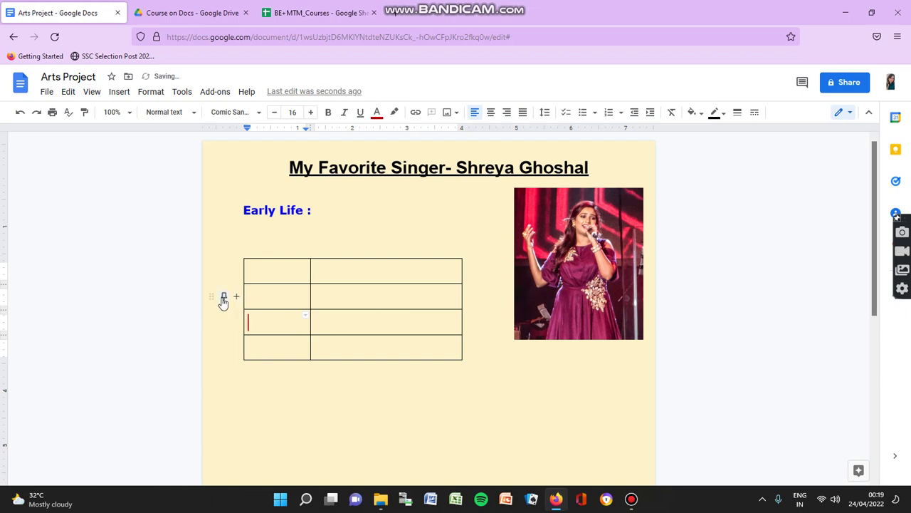
{"action": "left_click_drag", "start_coordinate": [212, 296], "coordinate": [230, 348]}
{"action": "left_click", "coordinate": [224, 256]}
{"action": "left_click", "coordinate": [217, 269]}
- Try to paste the table's first cell into the second cell of the first row, and undo the paste
{"action": "left_click_drag", "start_coordinate": [252, 270], "coordinate": [295, 270]}
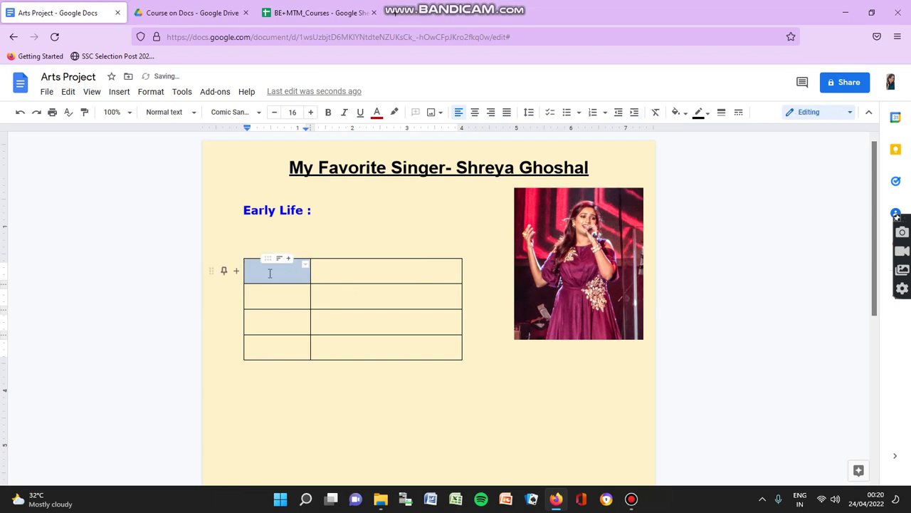
{"action": "left_click", "coordinate": [379, 273]}
{"action": "key", "text": "ctrl+v"}
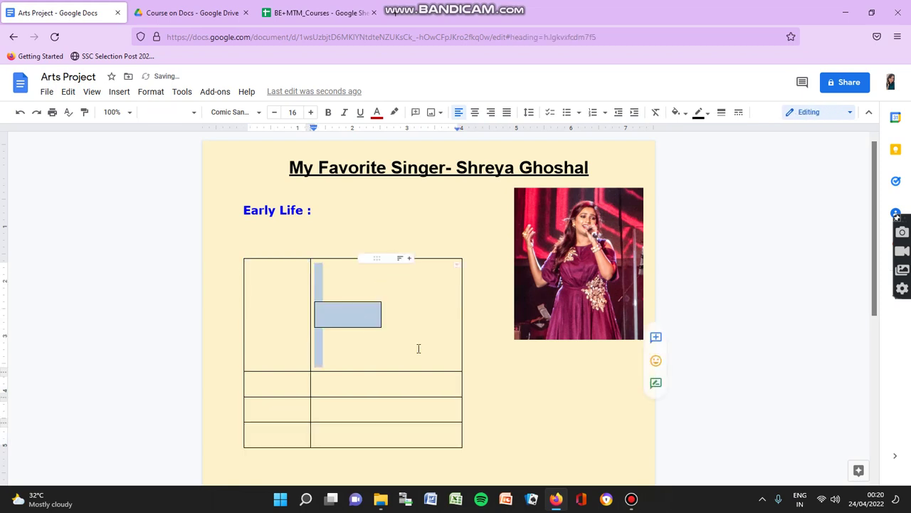
{"action": "left_click", "coordinate": [520, 388]}
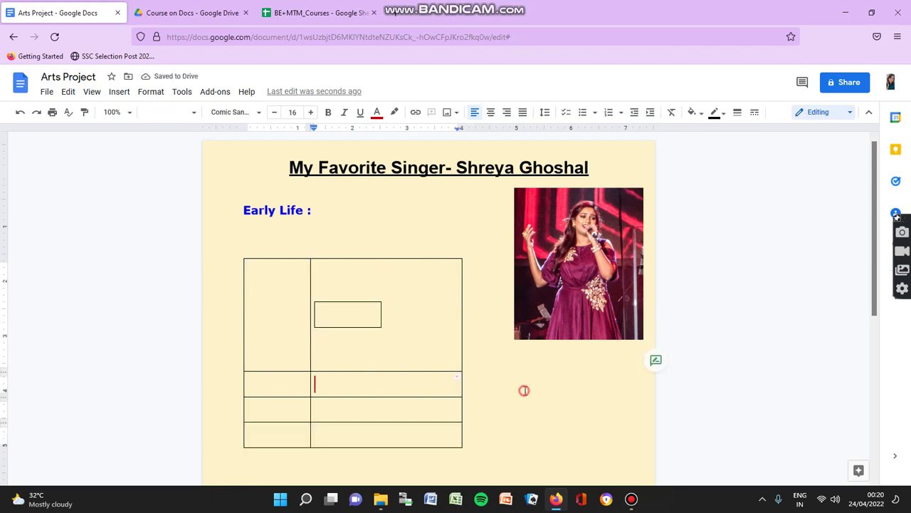
{"action": "left_click", "coordinate": [20, 111]}
{"action": "left_click", "coordinate": [497, 445]}
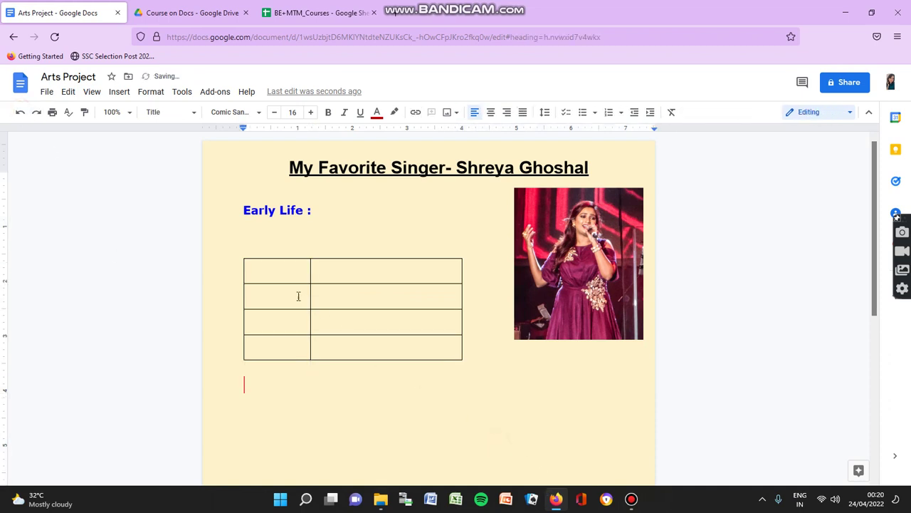
- Fill the first cell of the table's first row with purple
{"action": "left_click", "coordinate": [293, 269]}
{"action": "double_click", "coordinate": [285, 275]}
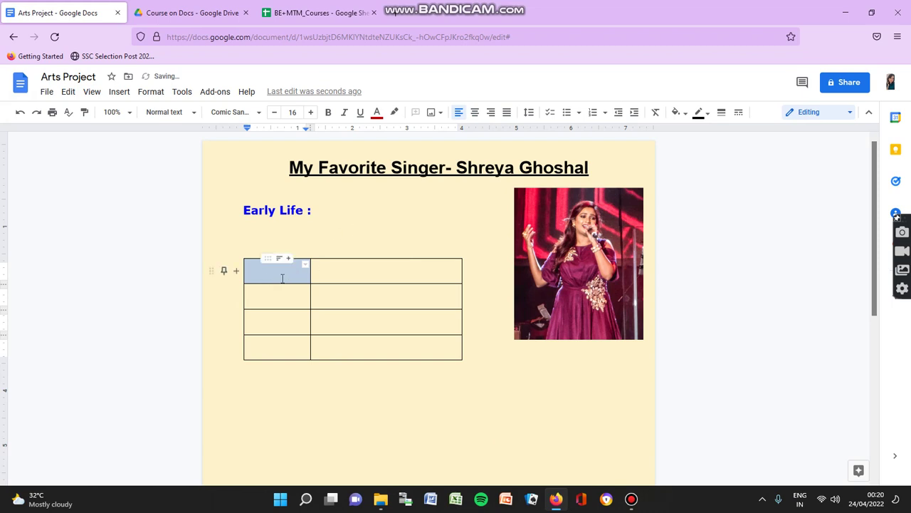
{"action": "left_click", "coordinate": [682, 114]}
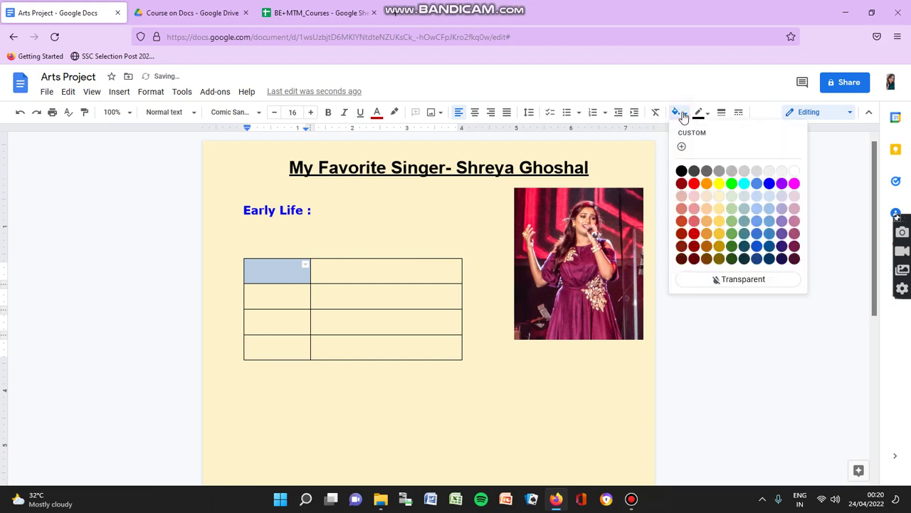
{"action": "left_click", "coordinate": [782, 184]}
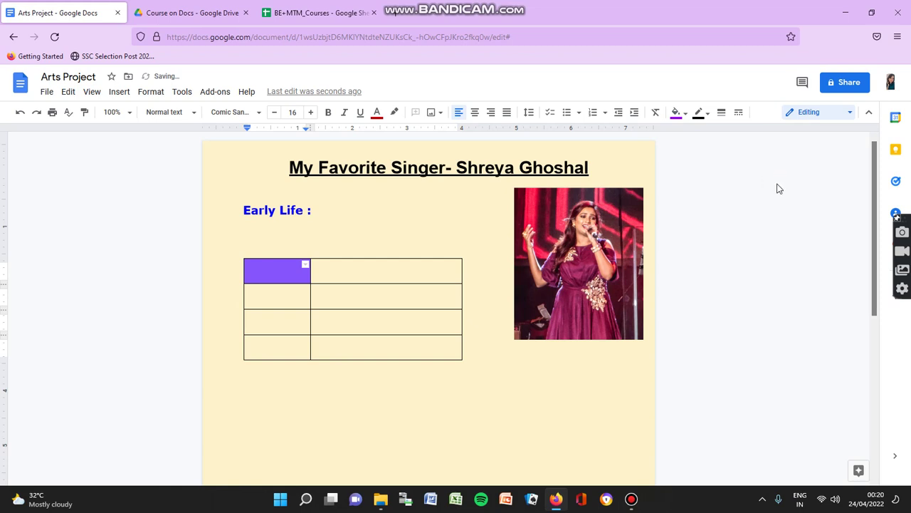
{"action": "left_click", "coordinate": [361, 279]}
- Set the text color in the purple table cell to white
{"action": "left_click", "coordinate": [280, 270]}
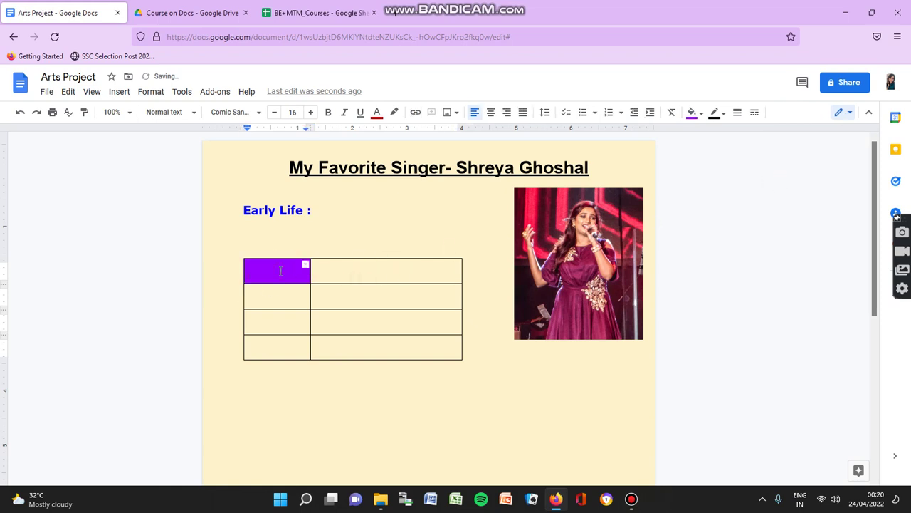
{"action": "left_click", "coordinate": [377, 113]}
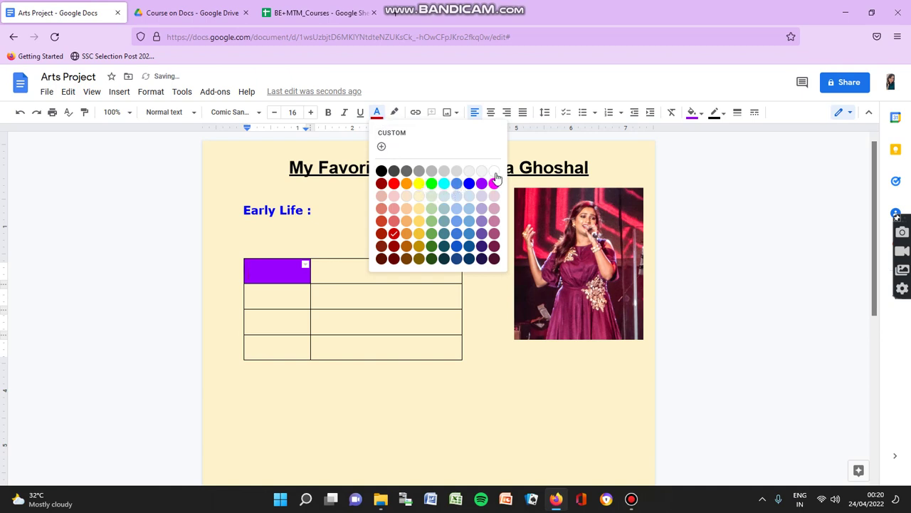
{"action": "left_click", "coordinate": [460, 170]}
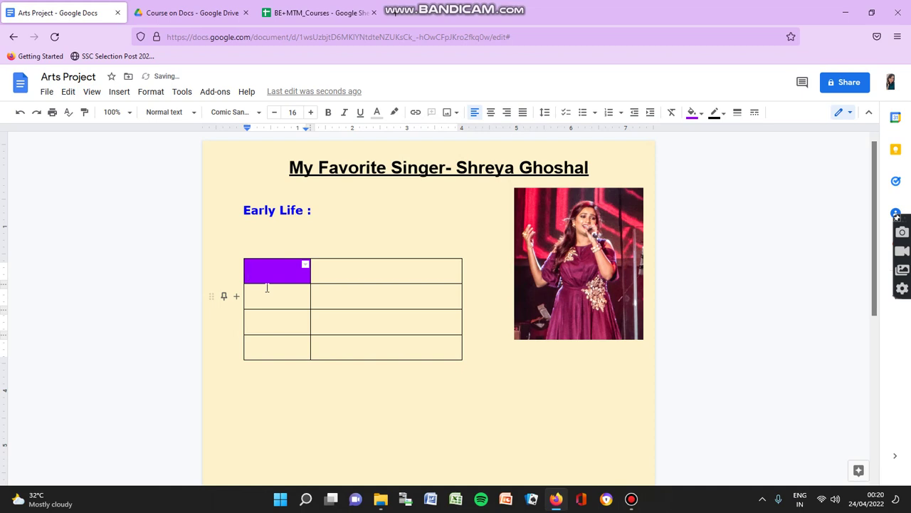
{"action": "right_click", "coordinate": [289, 278]}
{"action": "double_click", "coordinate": [272, 272]}
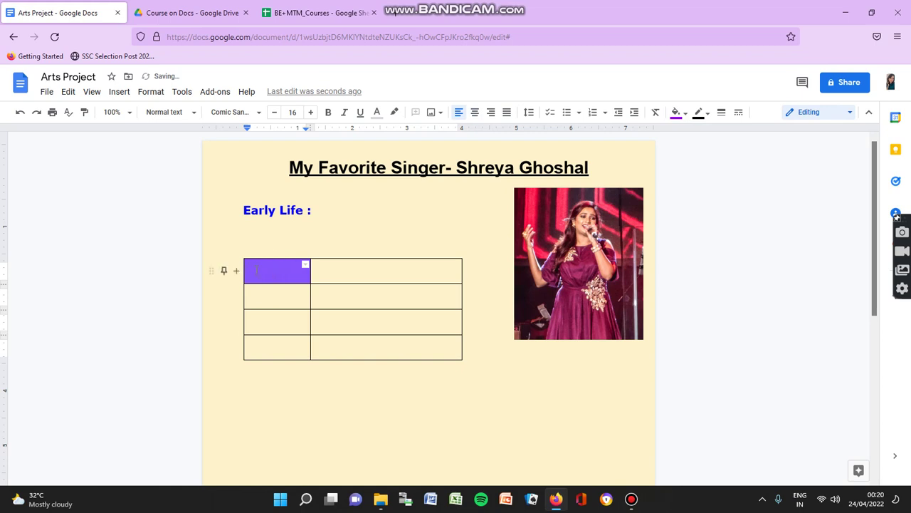
{"action": "left_click", "coordinate": [257, 270]}
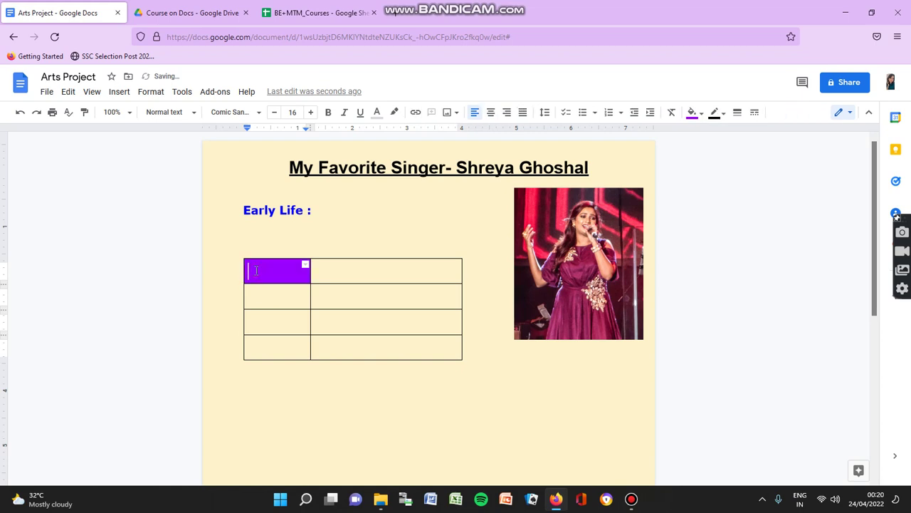
- Start inserting a link in the second cell of the table's first row
{"action": "left_click", "coordinate": [275, 298]}
{"action": "double_click", "coordinate": [337, 268]}
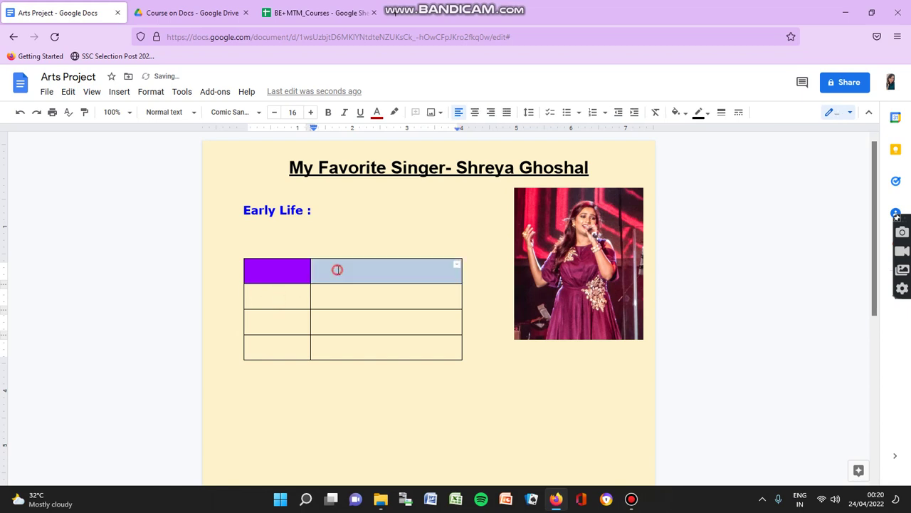
{"action": "left_click", "coordinate": [337, 270]}
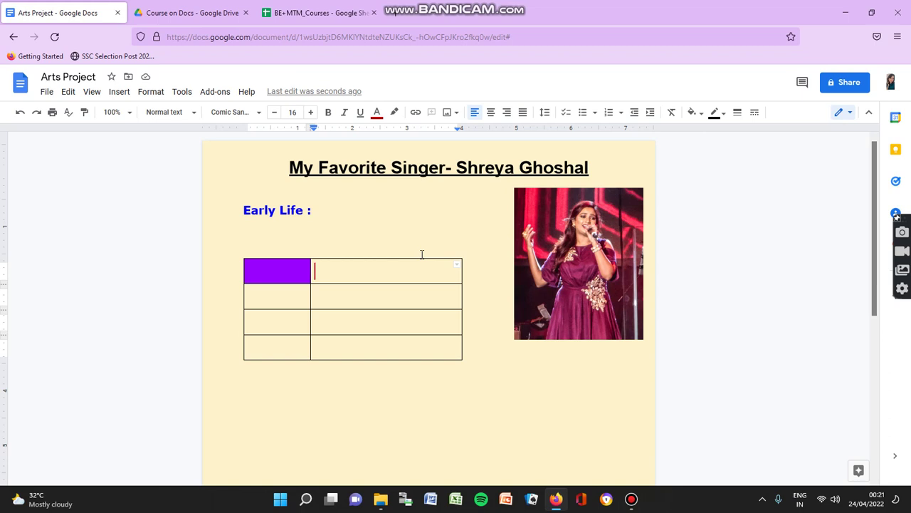
{"action": "left_click", "coordinate": [417, 118]}
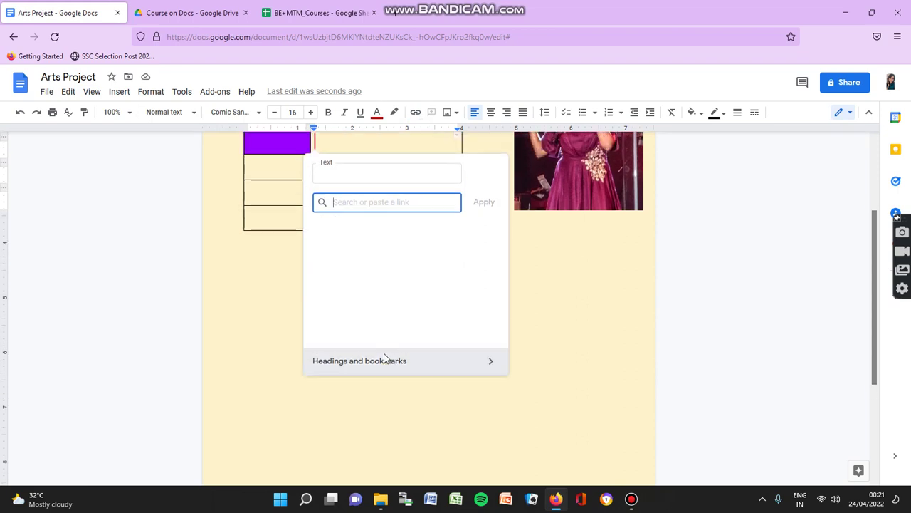
{"action": "left_click", "coordinate": [349, 252]}
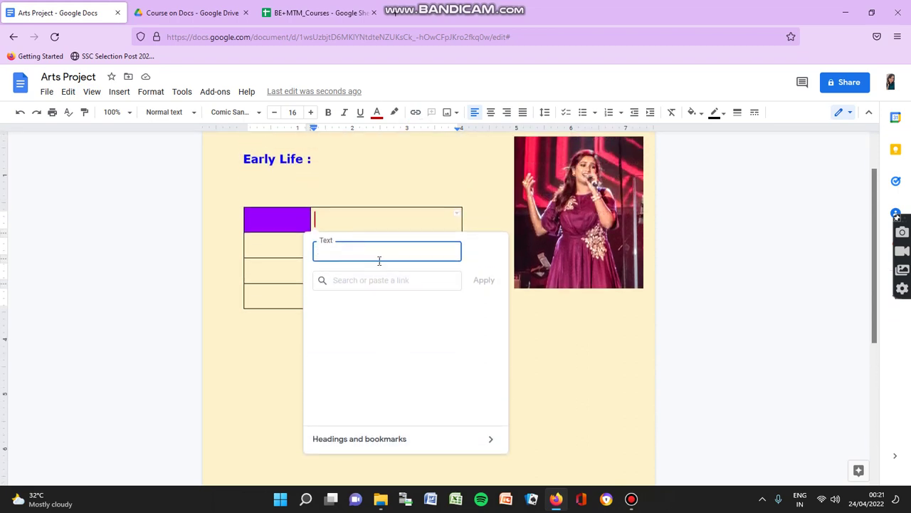
{"action": "left_click", "coordinate": [369, 280]}
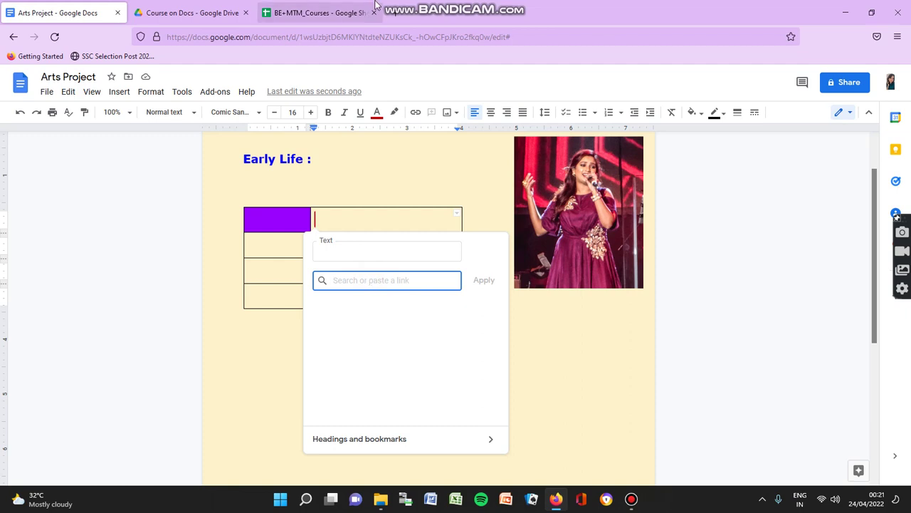
- Open a new browser tab and search Google for shreya ghoshal
{"action": "left_click", "coordinate": [393, 15]}
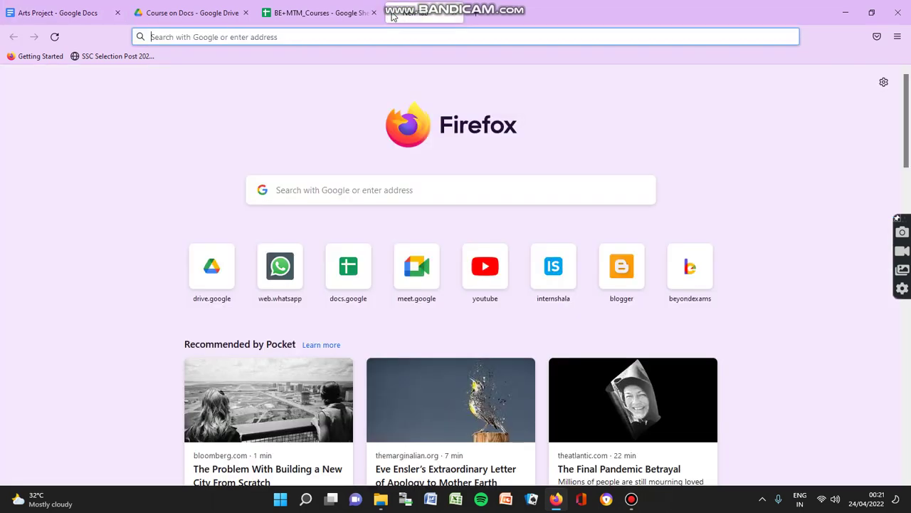
{"action": "left_click", "coordinate": [390, 191]}
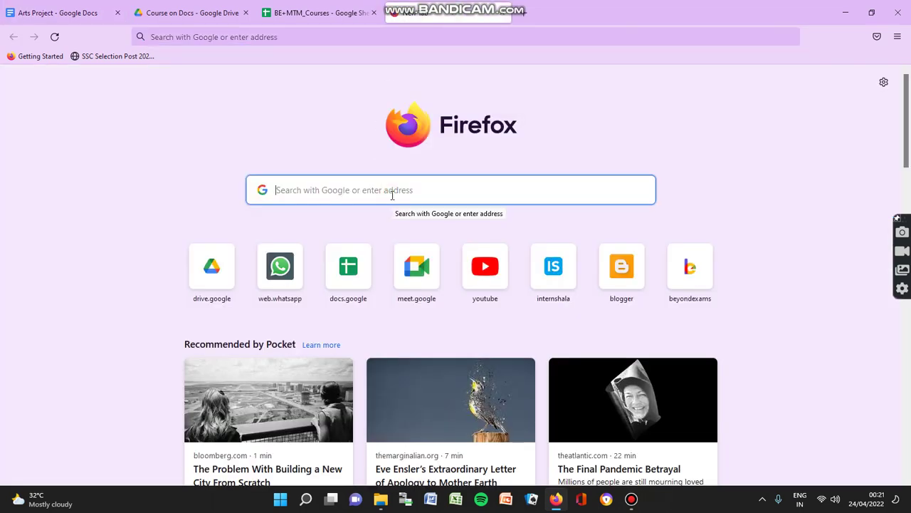
{"action": "type", "text": "Shre"}
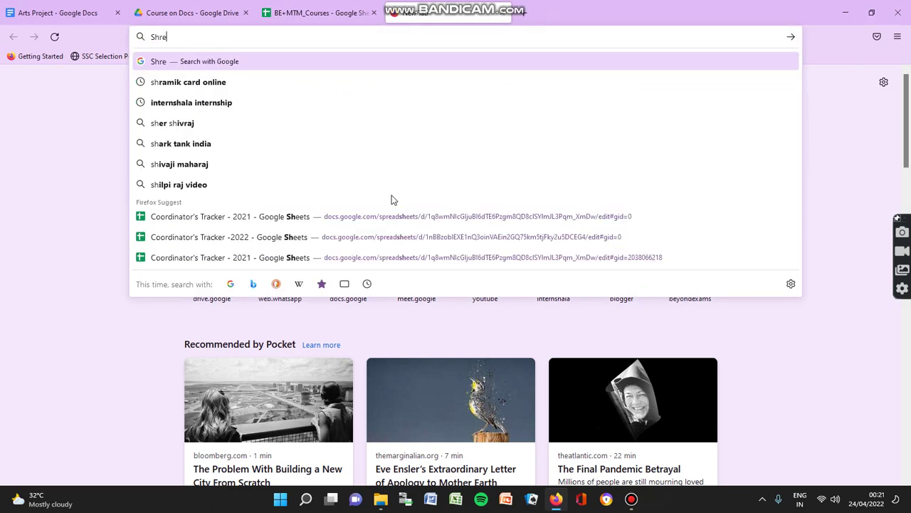
{"action": "type", "text": "ys"}
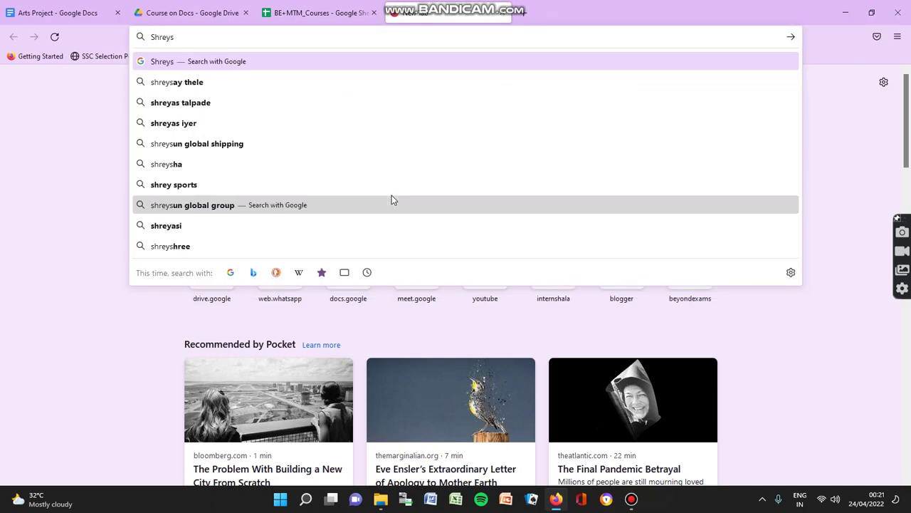
{"action": "type", "text": " G"}
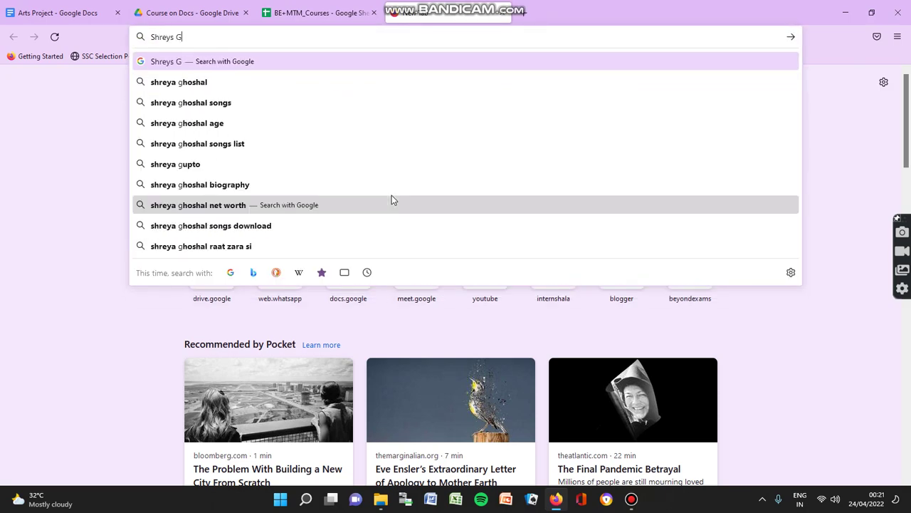
{"action": "left_click", "coordinate": [219, 84]}
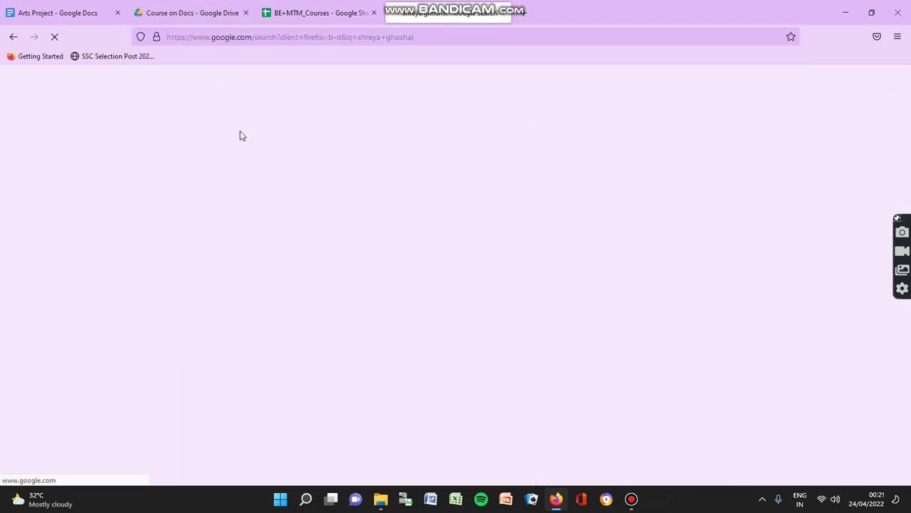
- Switch back to the Arts Project document and enter "Link to her Songs" as the link's display text
{"action": "left_click", "coordinate": [82, 20]}
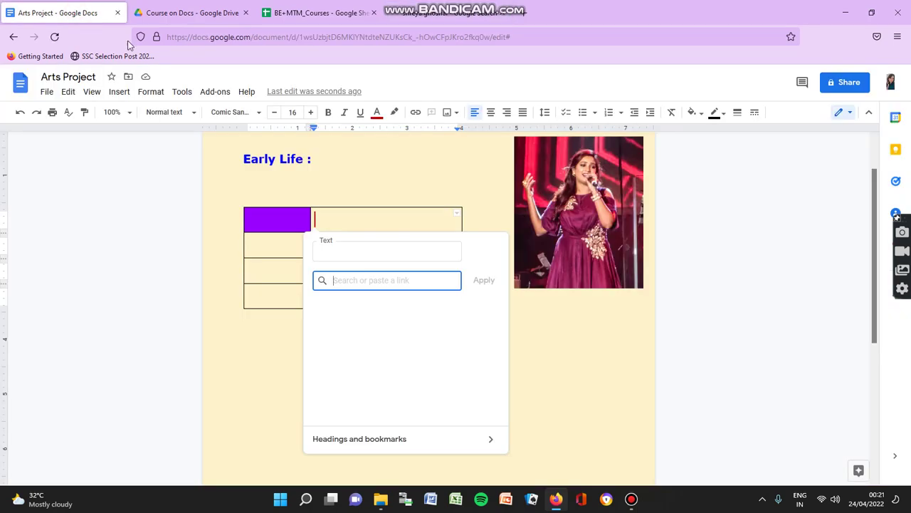
{"action": "left_click", "coordinate": [360, 254]}
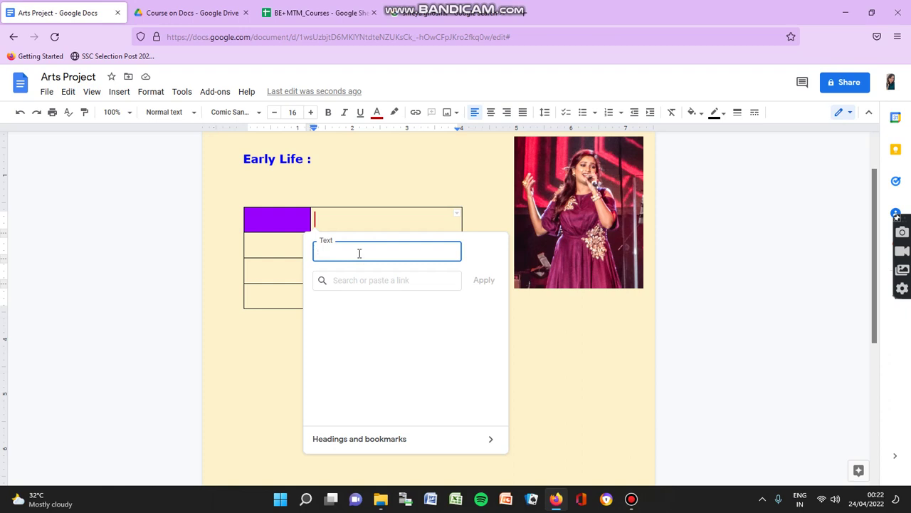
{"action": "type", "text": "Link to her Songs"}
{"action": "left_click", "coordinate": [362, 280]}
- Return to the shreya ghoshal search results, look through them for a songs page, and show only the video results
{"action": "left_click", "coordinate": [450, 10]}
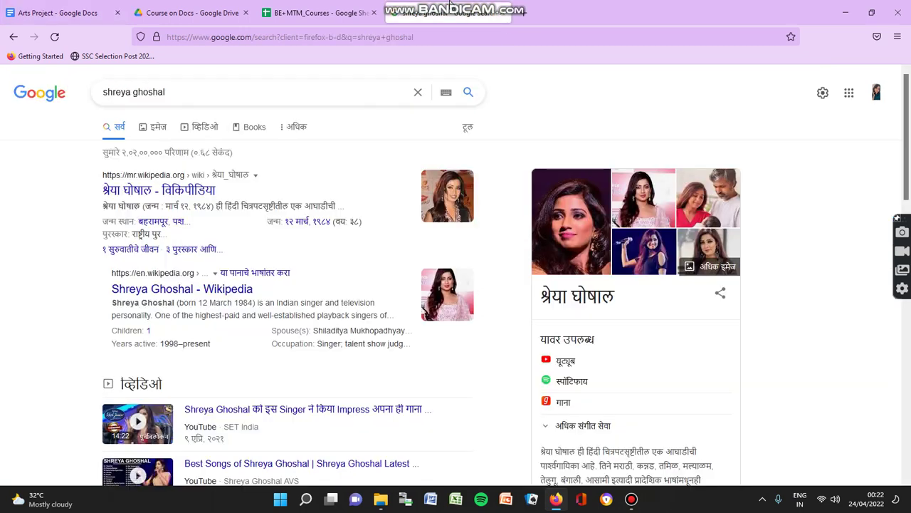
{"action": "scroll", "coordinate": [264, 340], "scroll_direction": "down", "scroll_amount": 4}
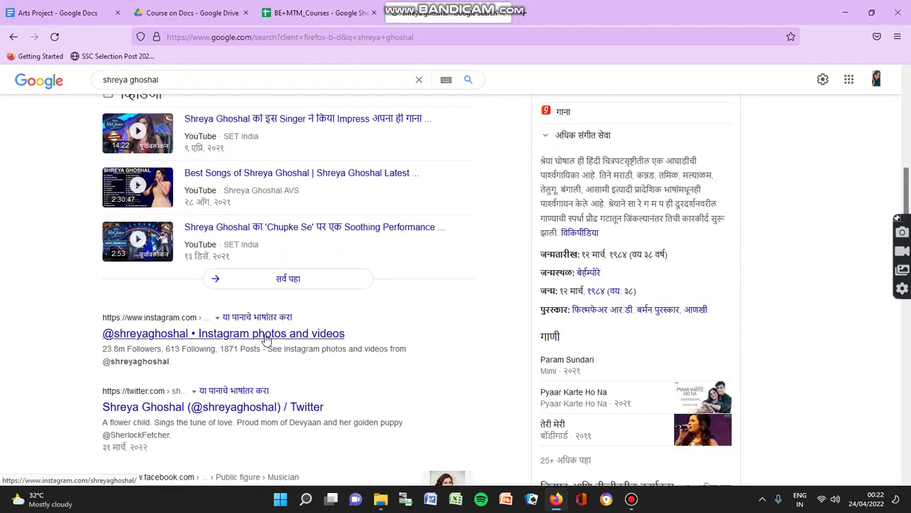
{"action": "scroll", "coordinate": [264, 340], "scroll_direction": "down", "scroll_amount": 3}
{"action": "scroll", "coordinate": [269, 331], "scroll_direction": "down", "scroll_amount": 1}
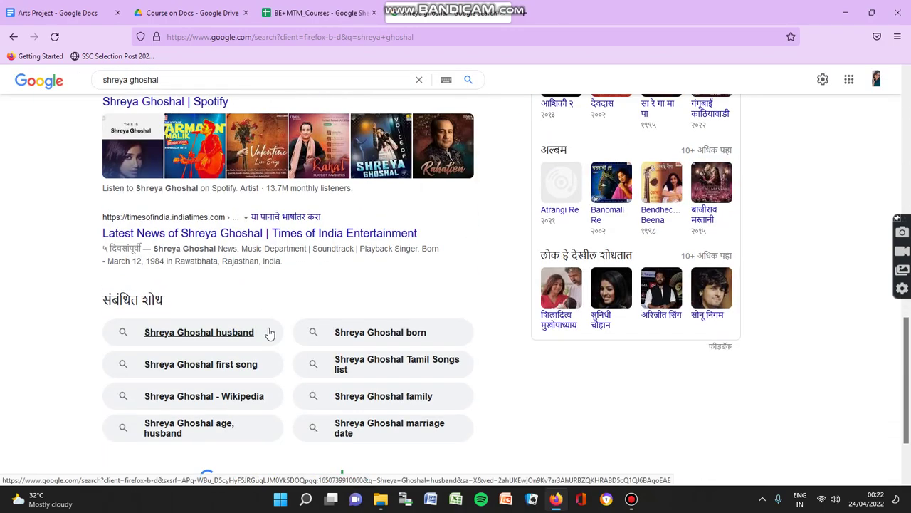
{"action": "scroll", "coordinate": [269, 331], "scroll_direction": "up", "scroll_amount": 8}
{"action": "scroll", "coordinate": [269, 331], "scroll_direction": "up", "scroll_amount": 3}
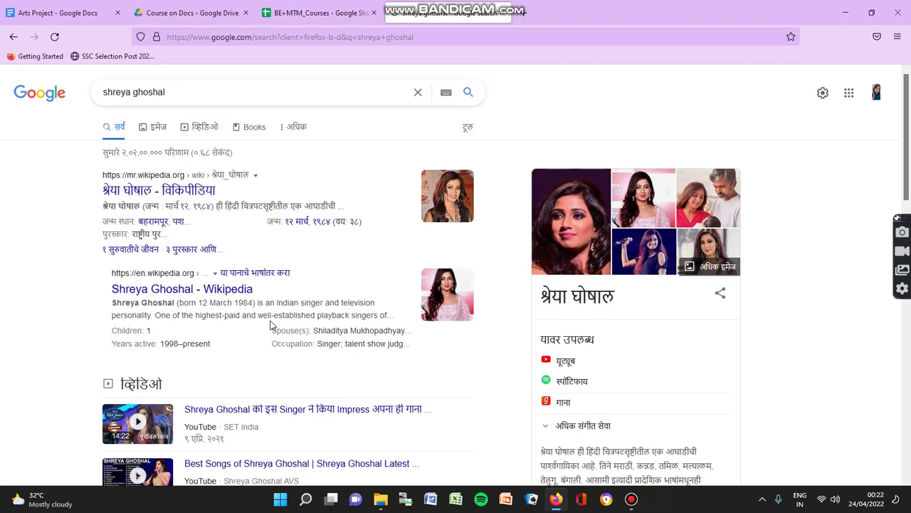
{"action": "scroll", "coordinate": [270, 325], "scroll_direction": "down", "scroll_amount": 3}
{"action": "scroll", "coordinate": [271, 325], "scroll_direction": "up", "scroll_amount": 3}
{"action": "left_click", "coordinate": [213, 126]}
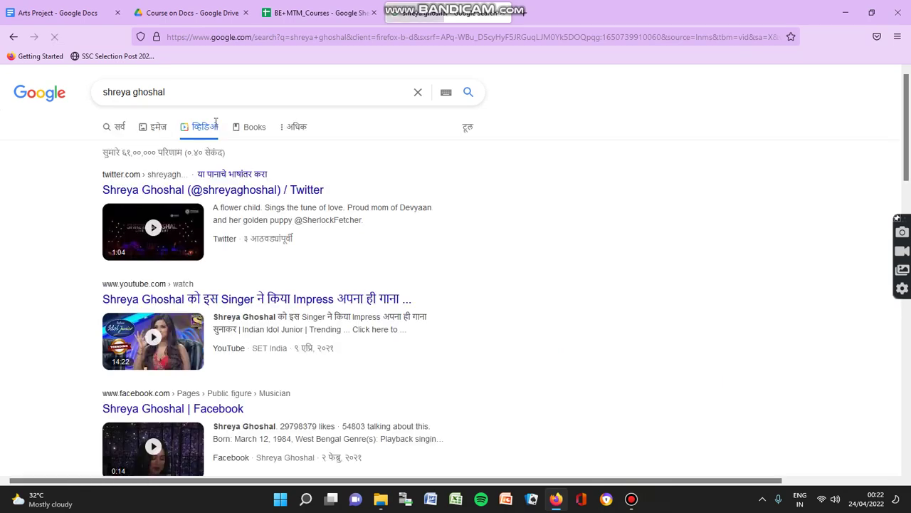
- Open the "Shreya Ghoshal Latest Bollywood Songs - YouTube" video result and copy its web address
{"action": "scroll", "coordinate": [316, 278], "scroll_direction": "down", "scroll_amount": 1}
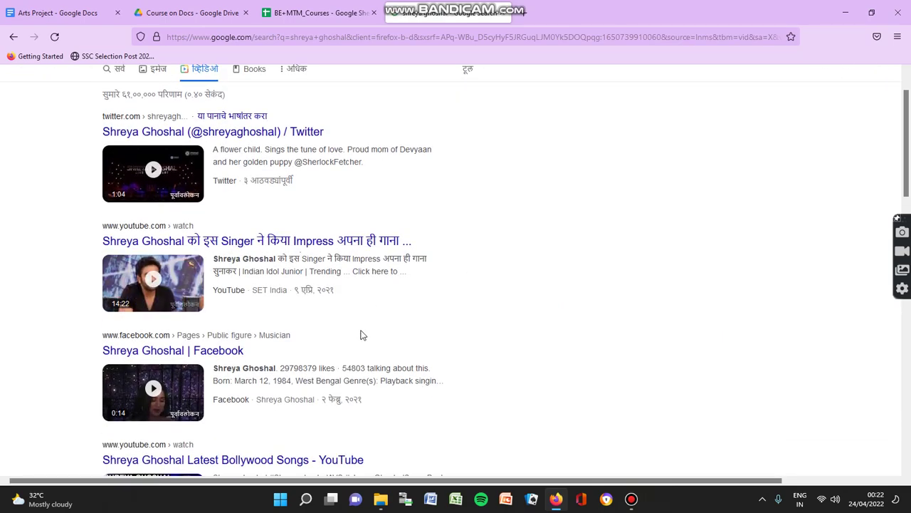
{"action": "scroll", "coordinate": [349, 321], "scroll_direction": "down", "scroll_amount": 2}
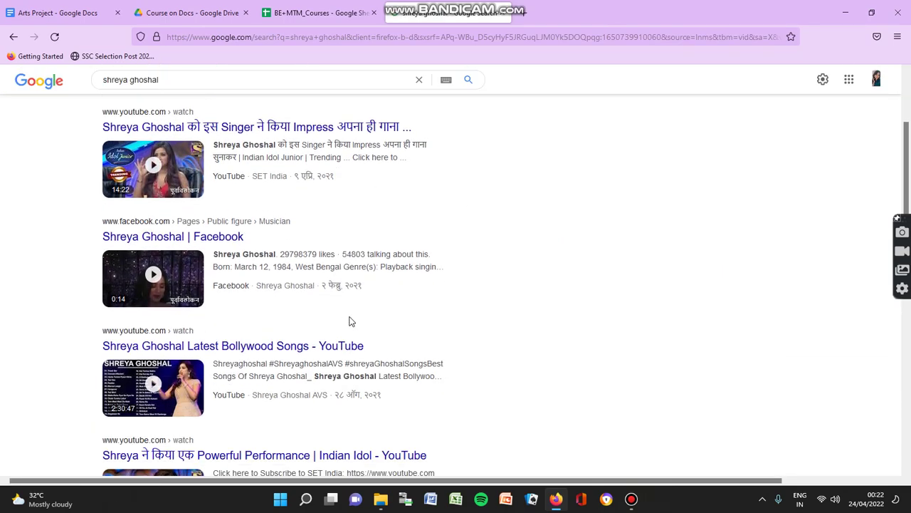
{"action": "left_click", "coordinate": [254, 348]}
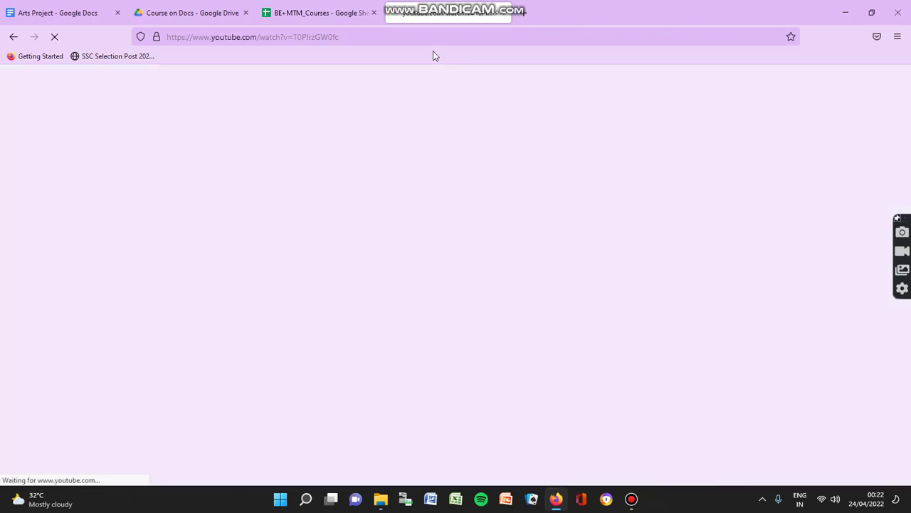
{"action": "left_click", "coordinate": [422, 40]}
{"action": "key", "text": "ctrl+c"}
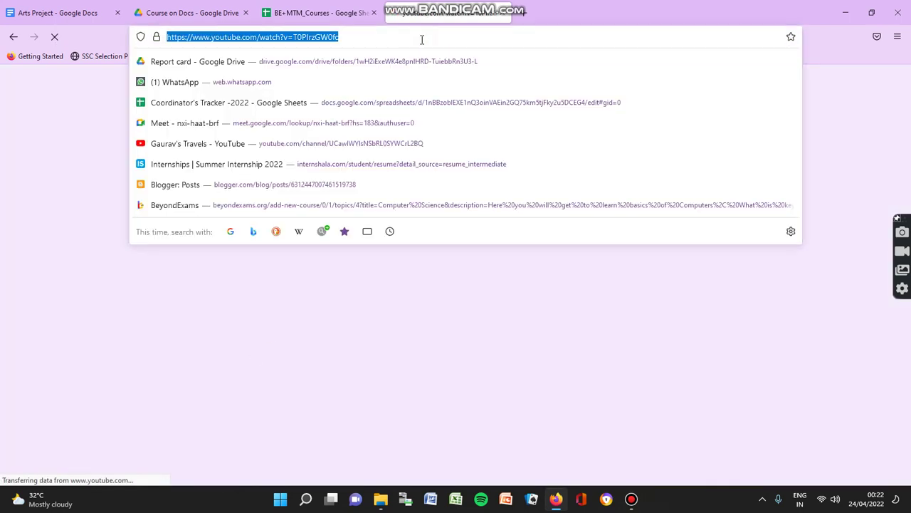
- Return to the Arts Project document, apply the copied video address to the "Link to her Songs" link, and check its preview
{"action": "left_click", "coordinate": [225, 7]}
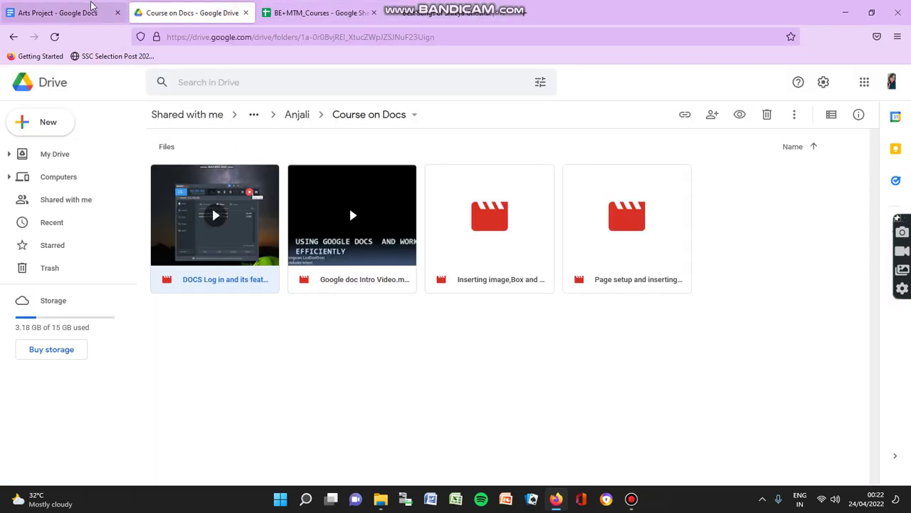
{"action": "left_click", "coordinate": [88, 7]}
{"action": "left_click", "coordinate": [502, 13]}
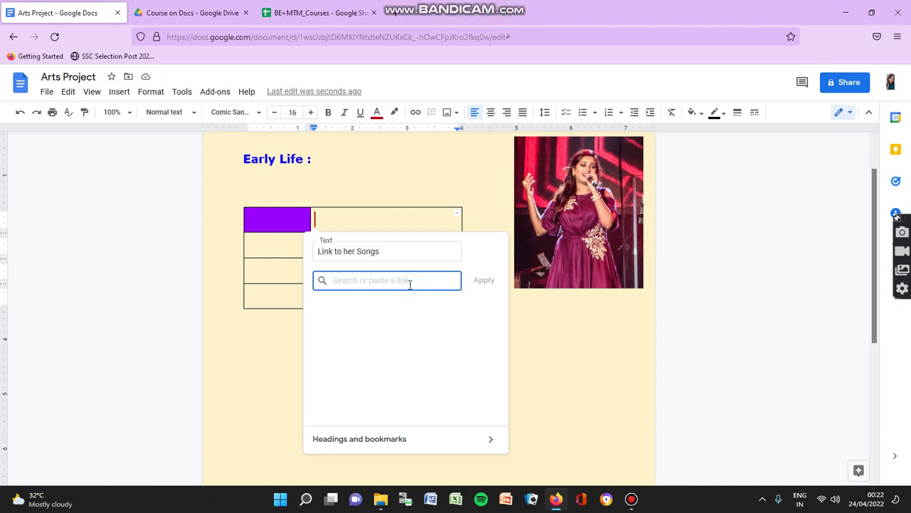
{"action": "key", "text": "ctrl+v"}
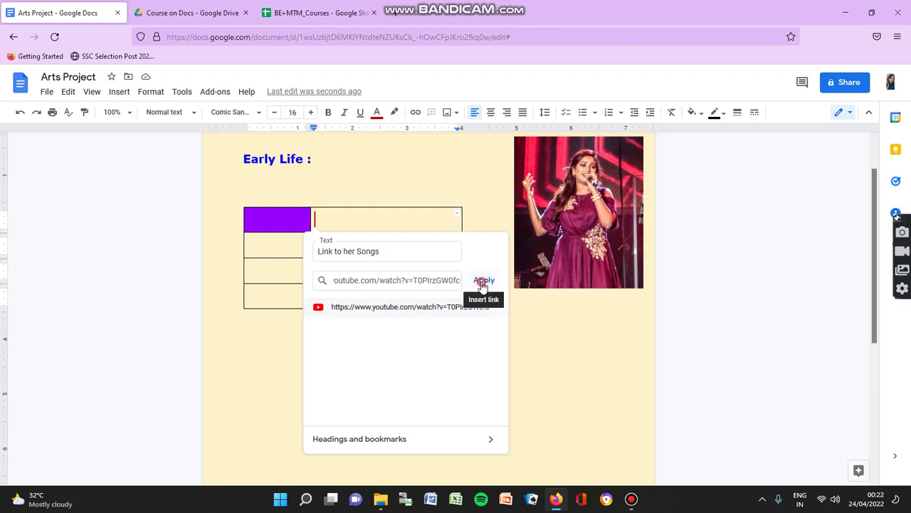
{"action": "left_click", "coordinate": [482, 280]}
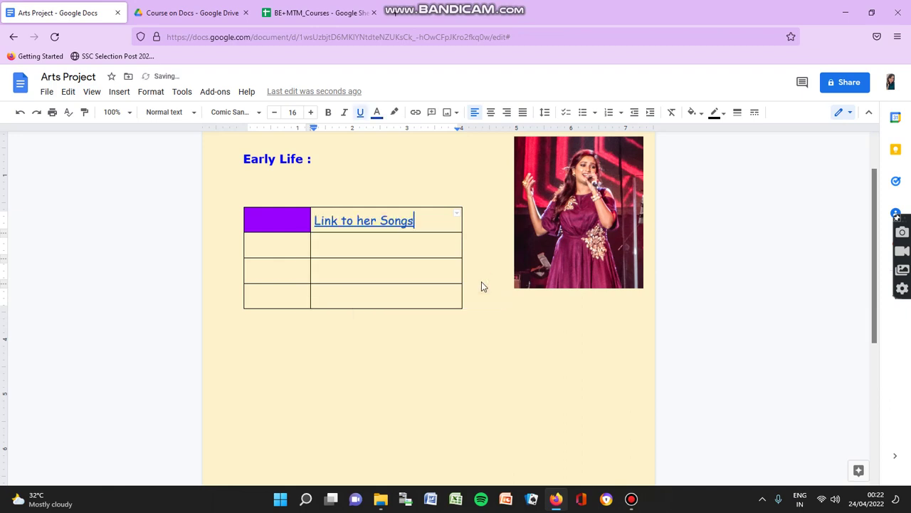
{"action": "left_click", "coordinate": [339, 221]}
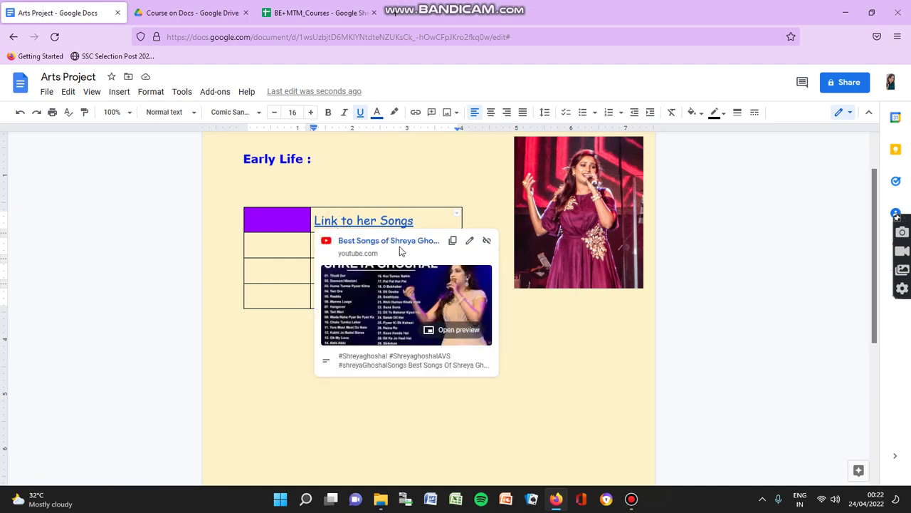
{"action": "double_click", "coordinate": [351, 445]}
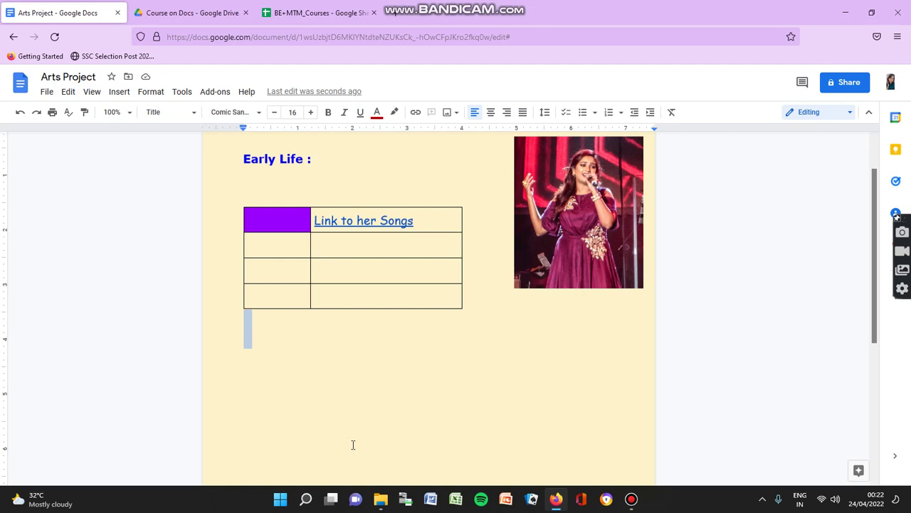
- Start a new drawing in the second cell of the table's second row and draw a zigzag of three line segments
{"action": "left_click", "coordinate": [377, 245]}
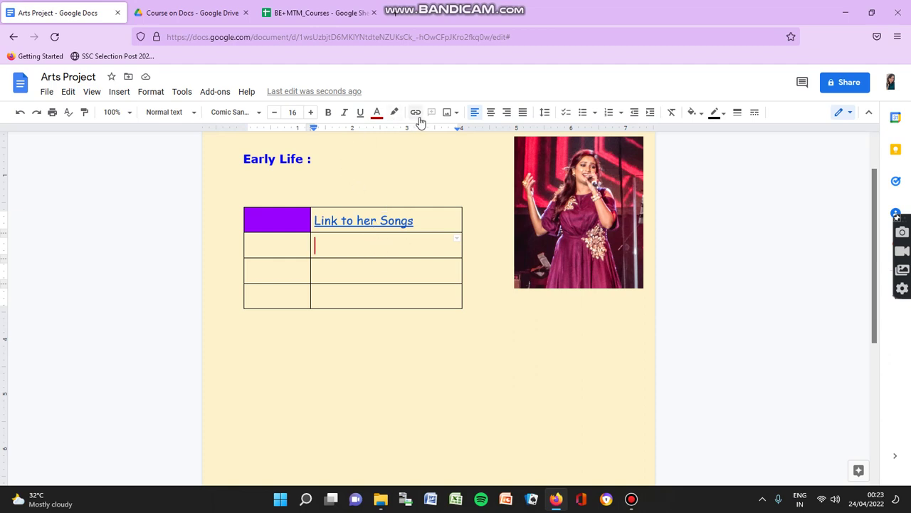
{"action": "left_click", "coordinate": [125, 96]}
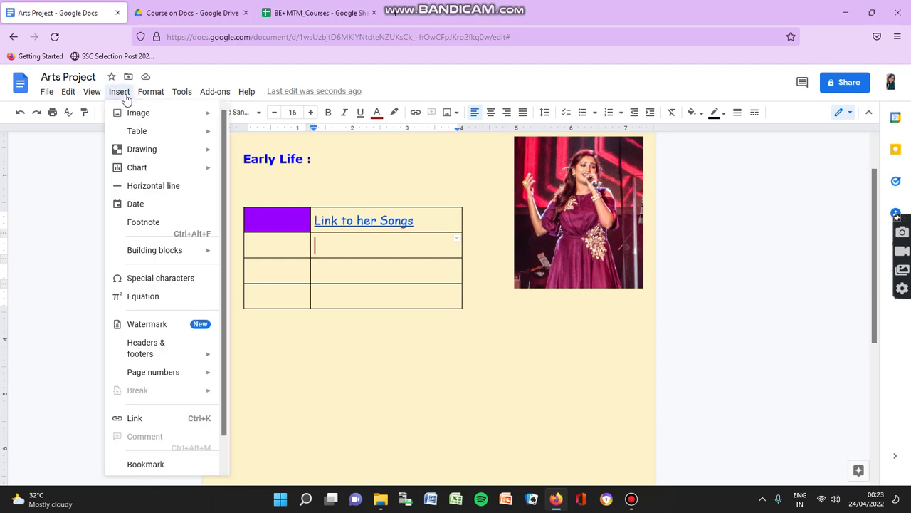
{"action": "mouse_move", "coordinate": [137, 156]}
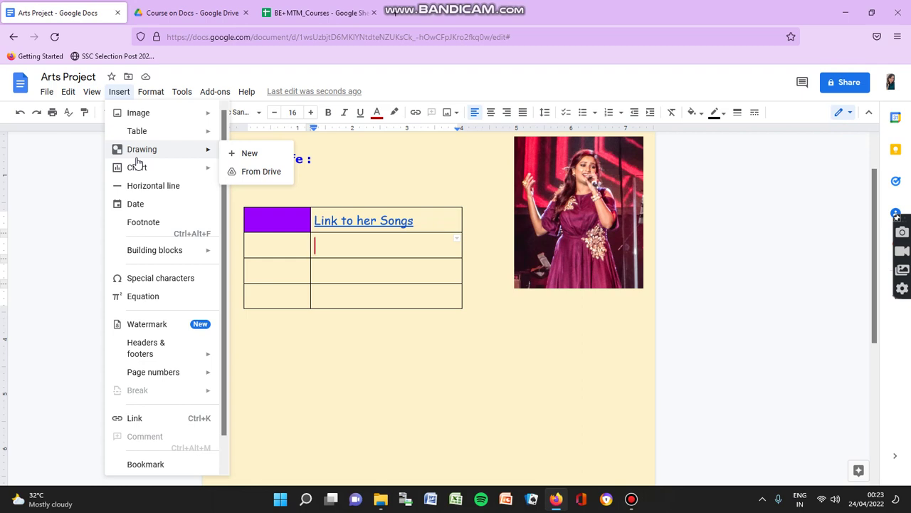
{"action": "left_click", "coordinate": [244, 153]}
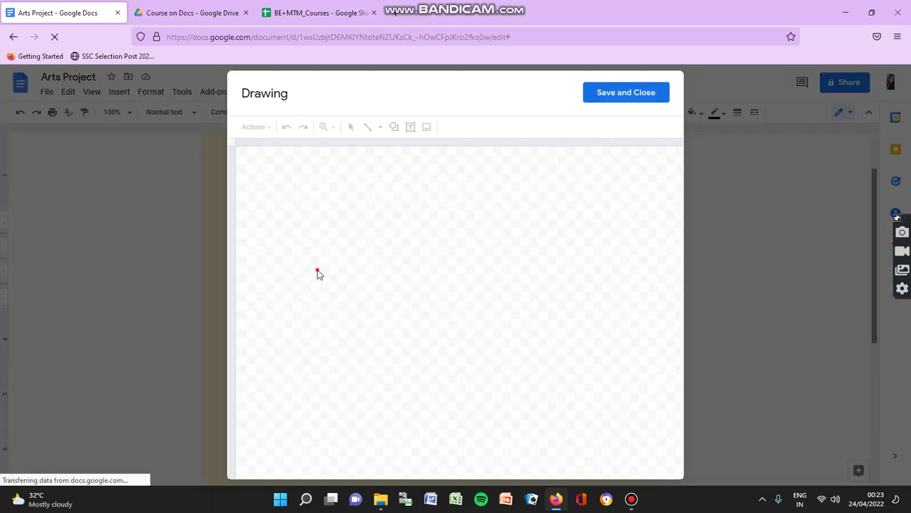
{"action": "mouse_move", "coordinate": [317, 270]}
{"action": "left_mouse_down"}
{"action": "mouse_move", "coordinate": [316, 239]}
{"action": "mouse_move", "coordinate": [407, 238]}
{"action": "mouse_move", "coordinate": [494, 254]}
{"action": "left_mouse_up"}
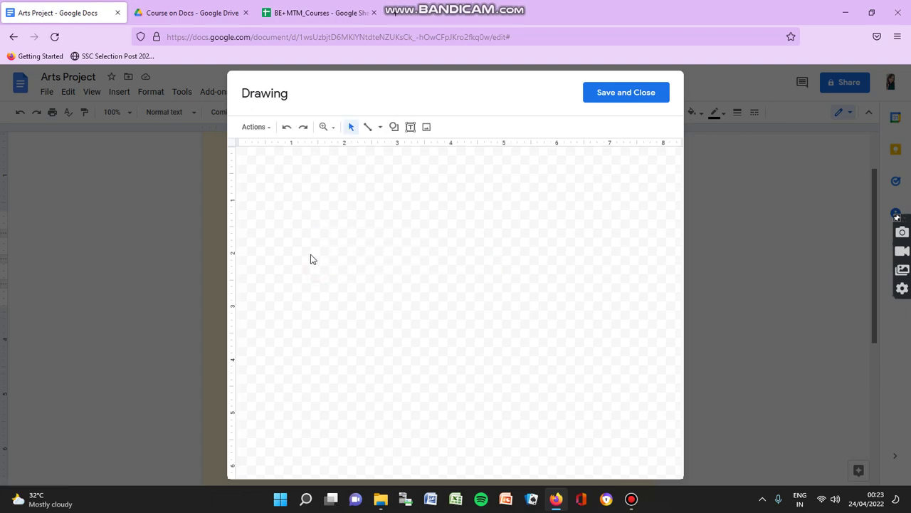
{"action": "mouse_move", "coordinate": [251, 221]}
{"action": "left_mouse_down"}
{"action": "mouse_move", "coordinate": [636, 240]}
{"action": "mouse_move", "coordinate": [645, 280]}
{"action": "left_mouse_up"}
{"action": "left_click", "coordinate": [368, 127]}
{"action": "left_click_drag", "start_coordinate": [276, 209], "coordinate": [650, 298]}
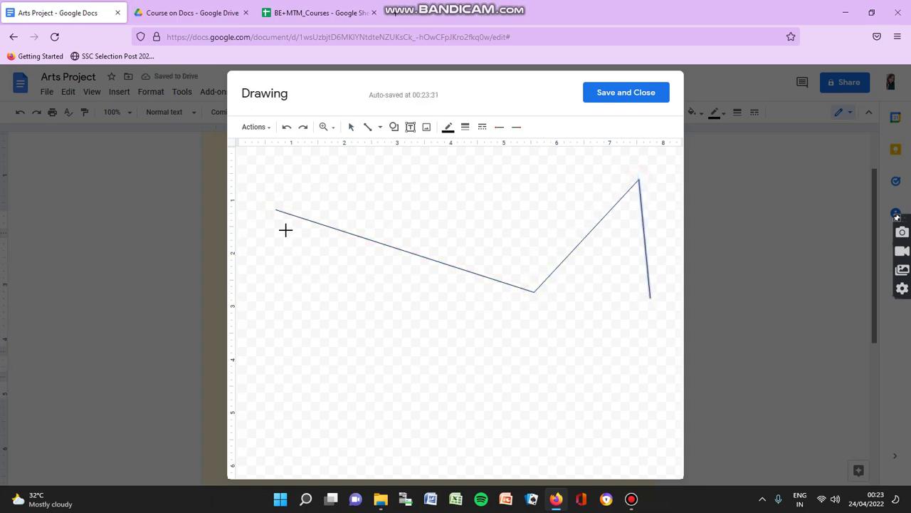
- Draw a second bent line starting at the zigzag's upper-left end, and save the drawing into the table cell
{"action": "left_click", "coordinate": [274, 207]}
{"action": "left_click_drag", "start_coordinate": [285, 254], "coordinate": [544, 392]}
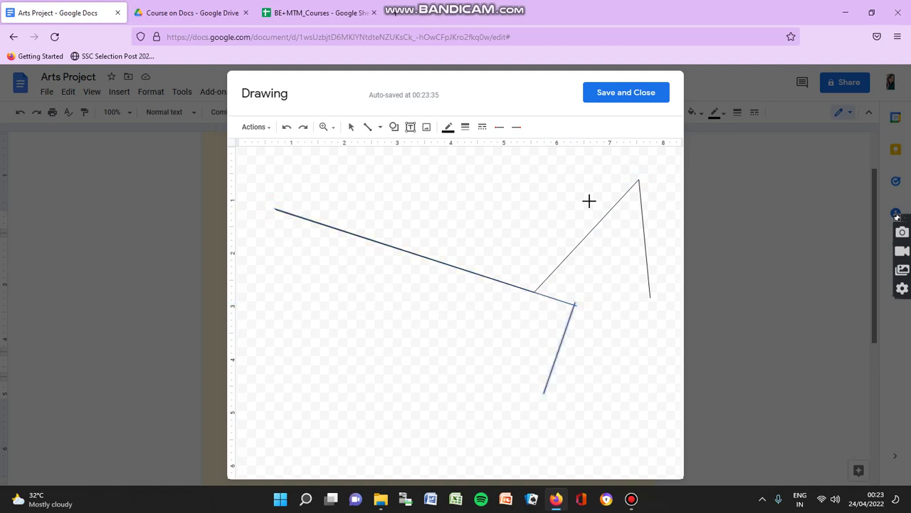
{"action": "left_click", "coordinate": [635, 96]}
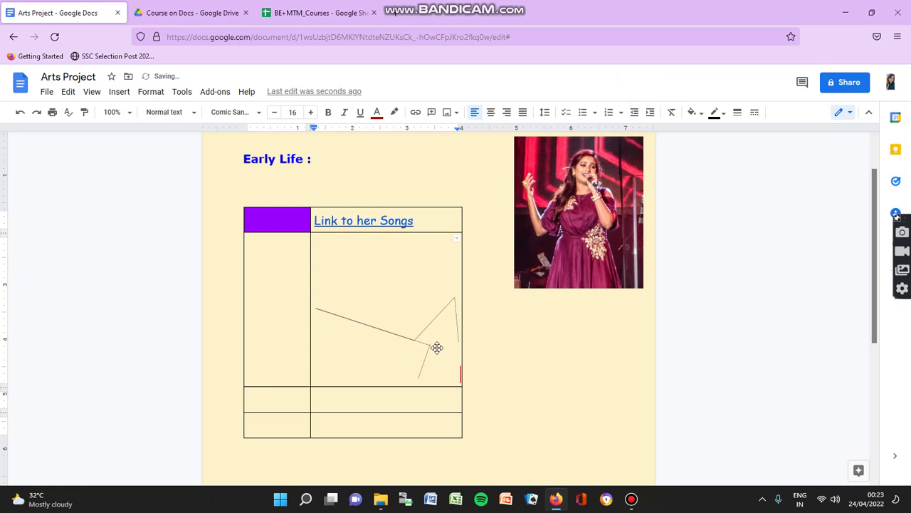
- Insert a horizontal line beneath the drawing in the table cell and another in the empty paragraph below the table
{"action": "left_click", "coordinate": [116, 97]}
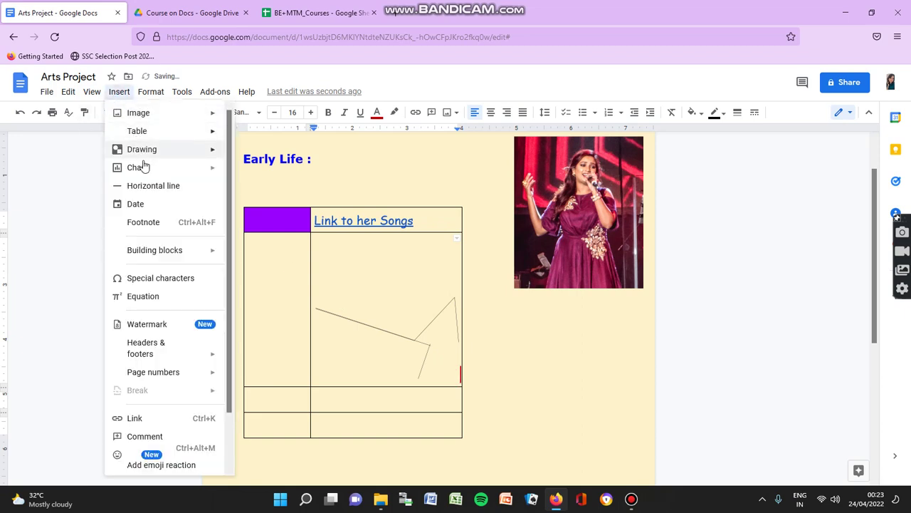
{"action": "left_click", "coordinate": [150, 186]}
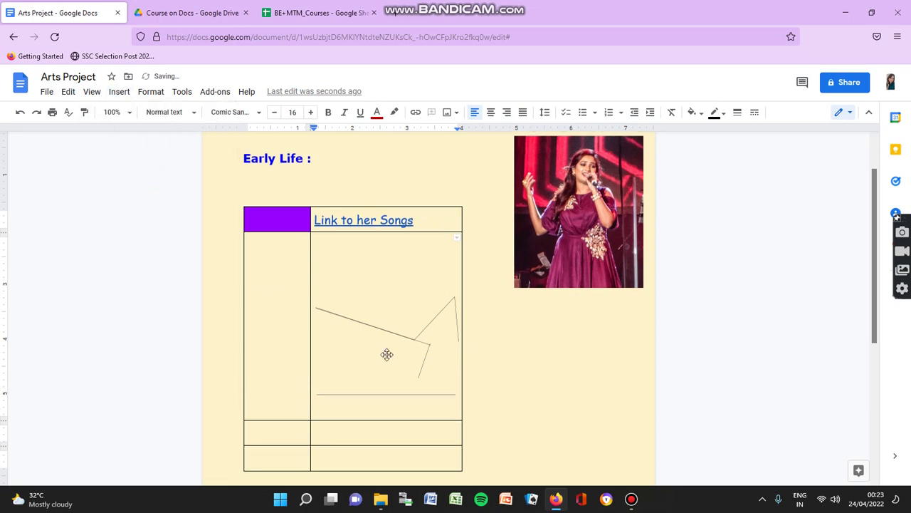
{"action": "scroll", "coordinate": [387, 356], "scroll_direction": "down", "scroll_amount": 3}
{"action": "left_click", "coordinate": [232, 332]}
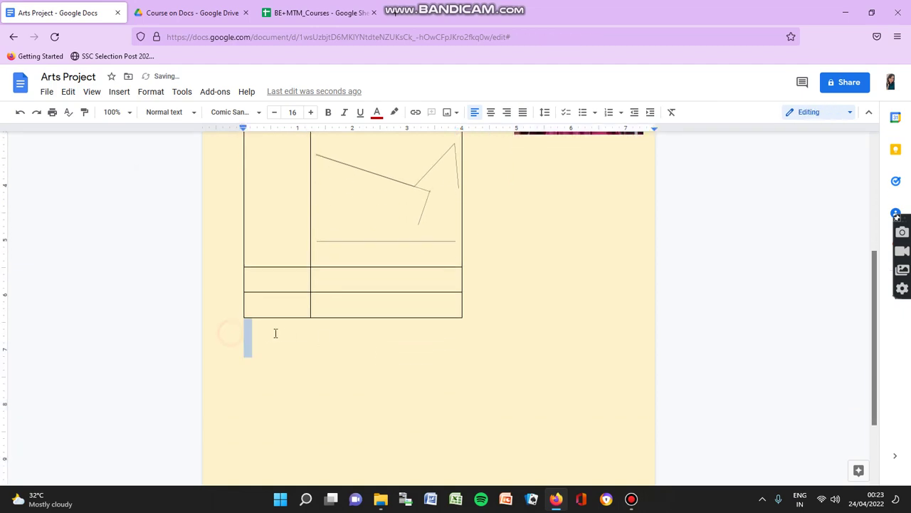
{"action": "left_click", "coordinate": [483, 348]}
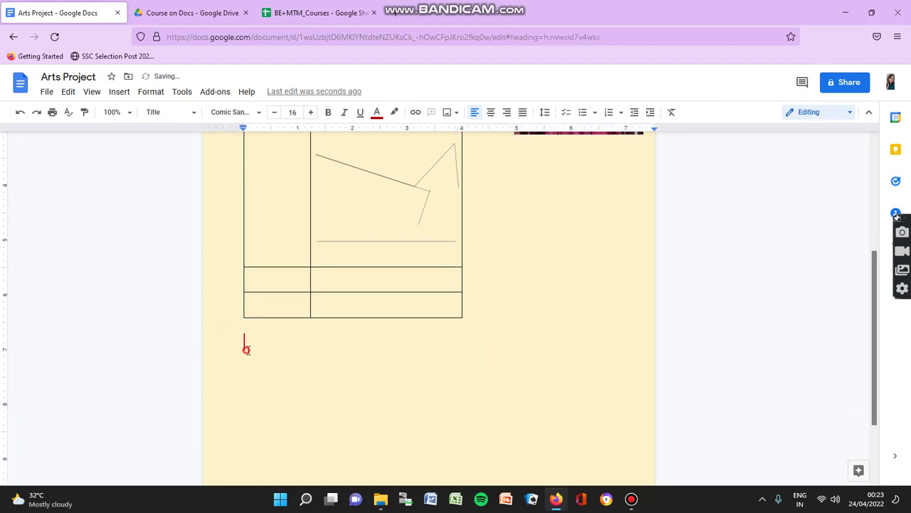
{"action": "double_click", "coordinate": [246, 349]}
{"action": "left_click", "coordinate": [596, 349]}
{"action": "left_click", "coordinate": [321, 239]}
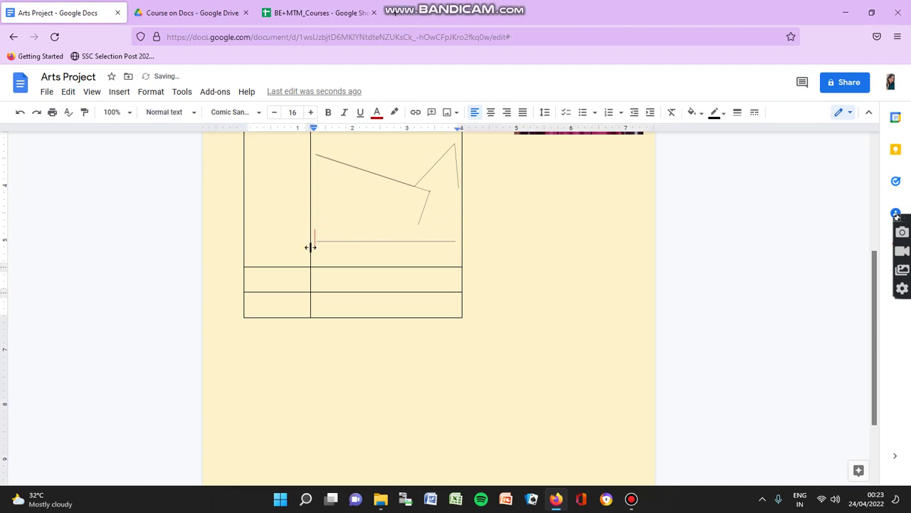
{"action": "left_click", "coordinate": [229, 349]}
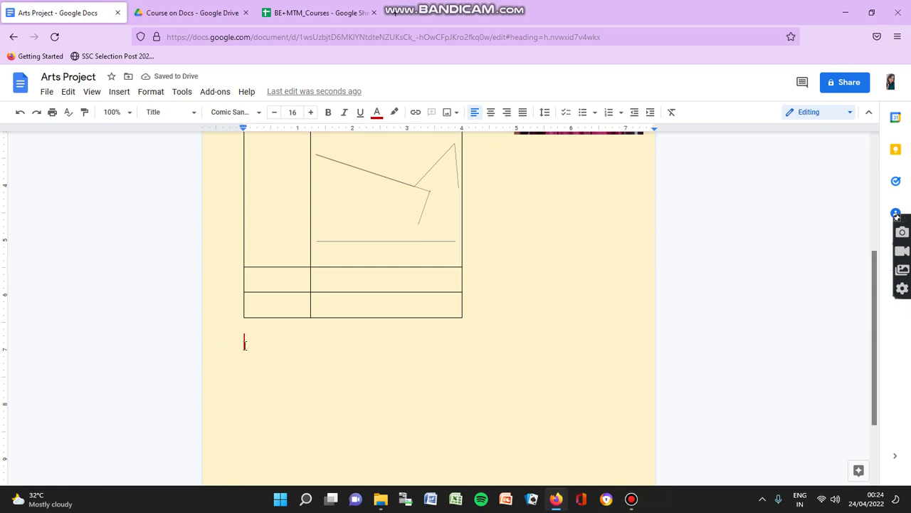
{"action": "left_click", "coordinate": [119, 91]}
{"action": "left_click", "coordinate": [153, 186]}
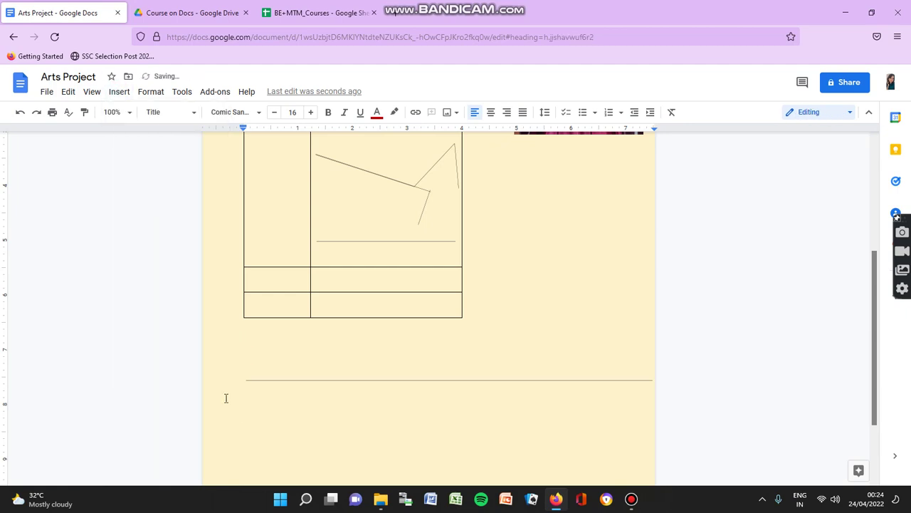
- Insert the date Mar 12, 2022 below the full-width horizontal line, and look at its date options without changing it
{"action": "scroll", "coordinate": [483, 379], "scroll_direction": "up", "scroll_amount": 3}
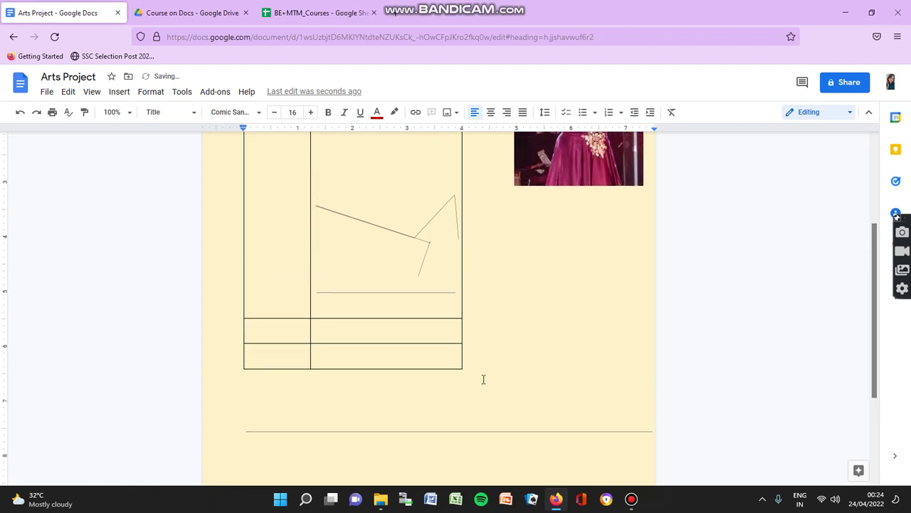
{"action": "left_click", "coordinate": [119, 91]}
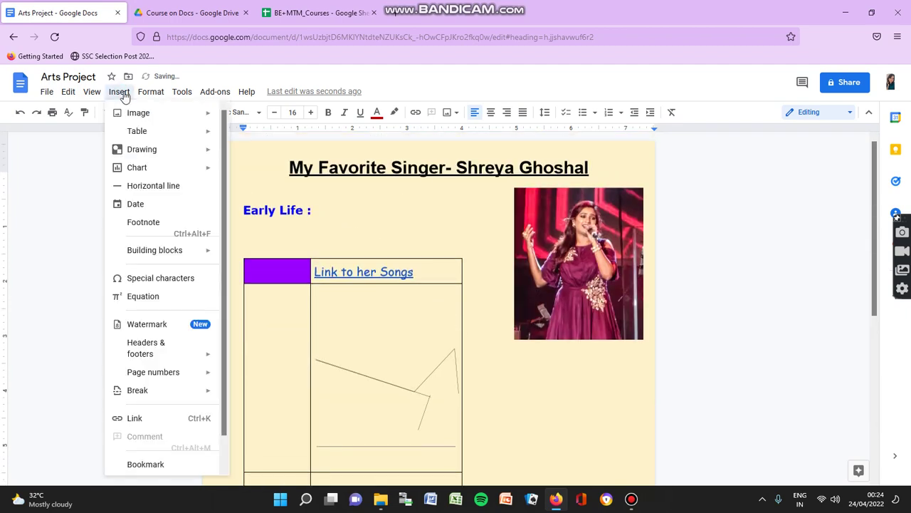
{"action": "left_click", "coordinate": [134, 204]}
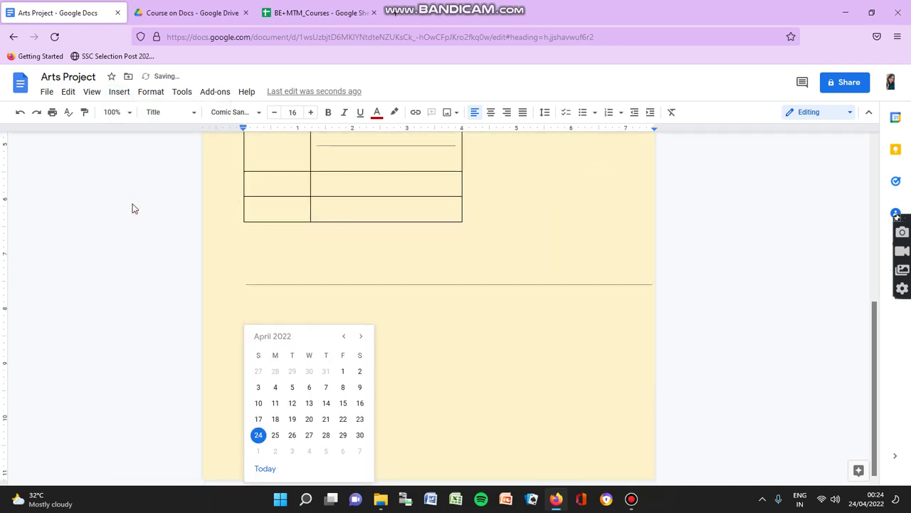
{"action": "left_click", "coordinate": [343, 336]}
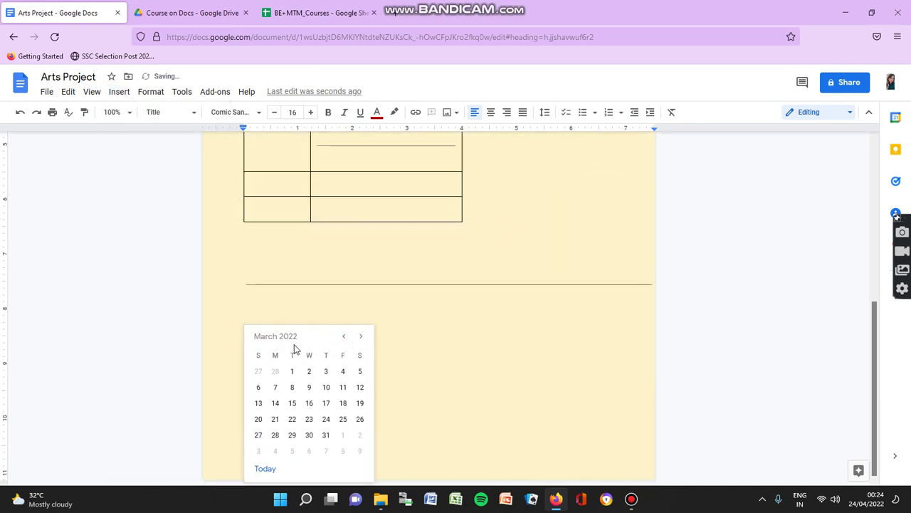
{"action": "left_click", "coordinate": [360, 387]}
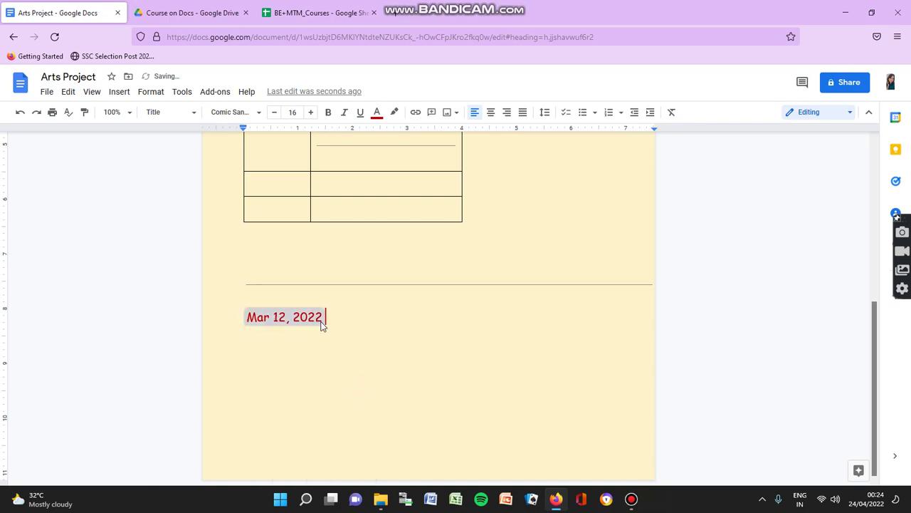
{"action": "mouse_move", "coordinate": [322, 325]}
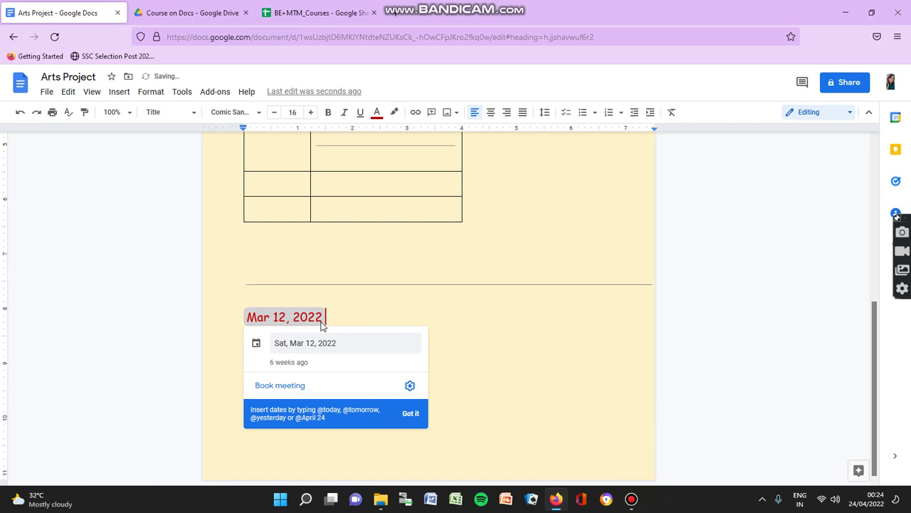
{"action": "left_click", "coordinate": [341, 345]}
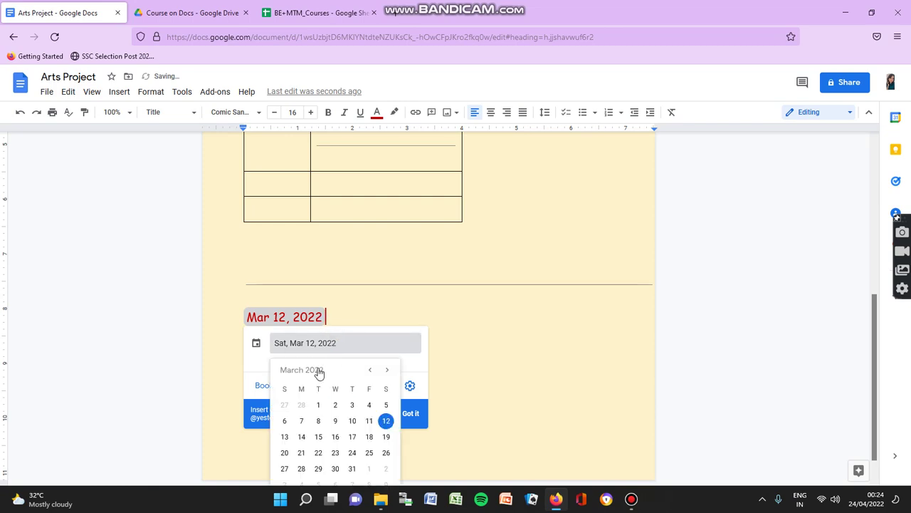
{"action": "left_click", "coordinate": [334, 307]}
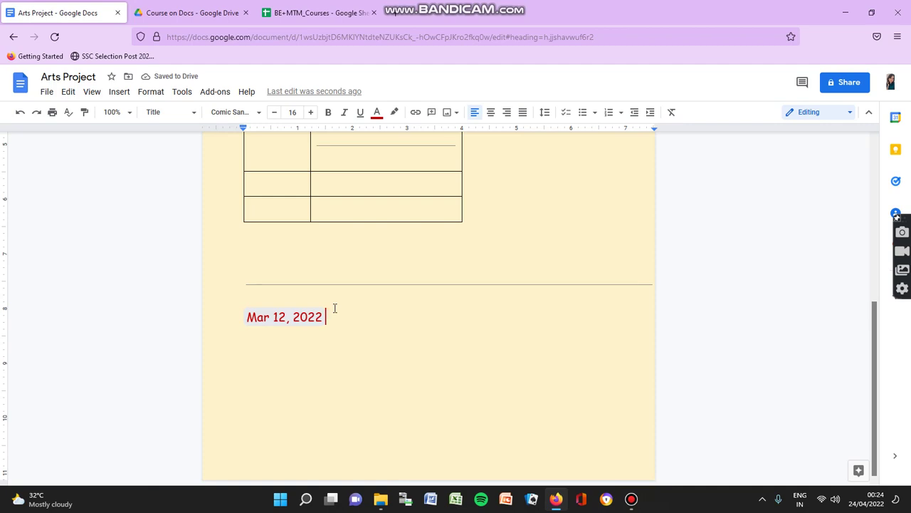
- Insert a footnote after the Mar 12, 2022 date
{"action": "left_click", "coordinate": [120, 93]}
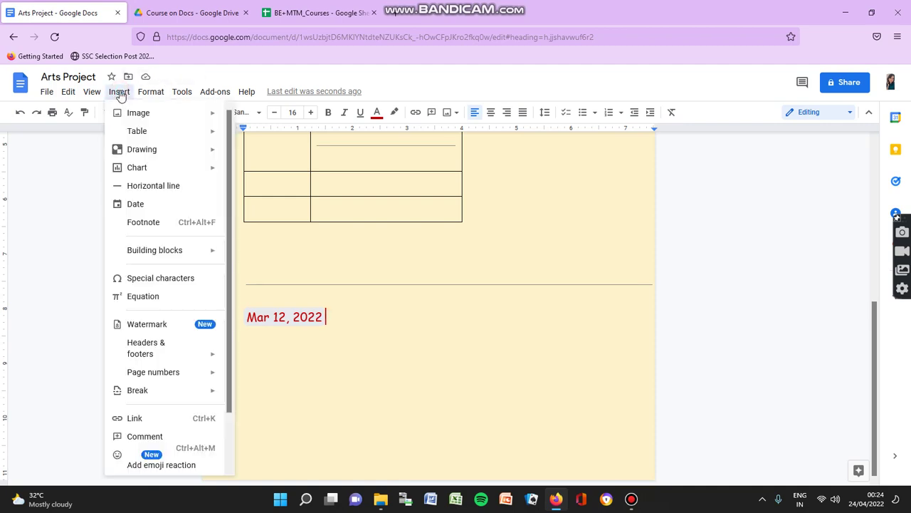
{"action": "left_click", "coordinate": [149, 223]}
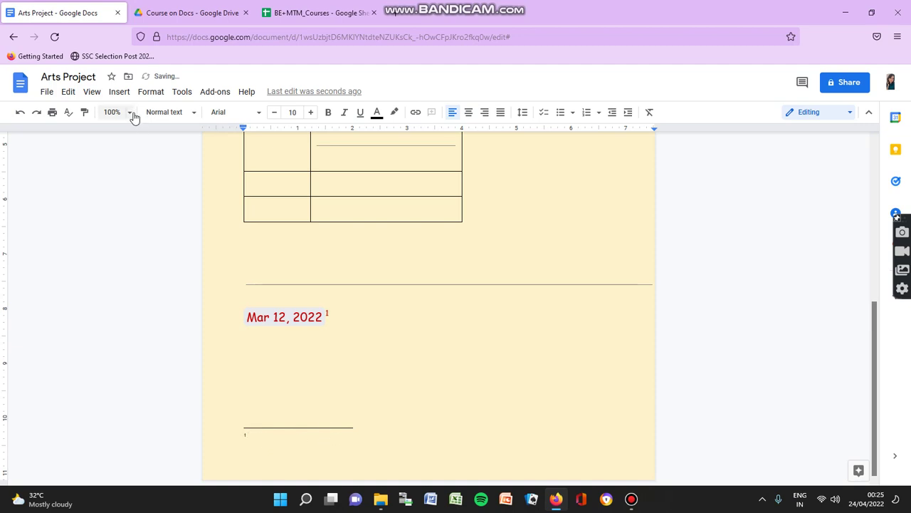
- Insert three Historic - Buginese special characters from the Southeast Asian Scripts category as the footnote's text
{"action": "left_click", "coordinate": [121, 93]}
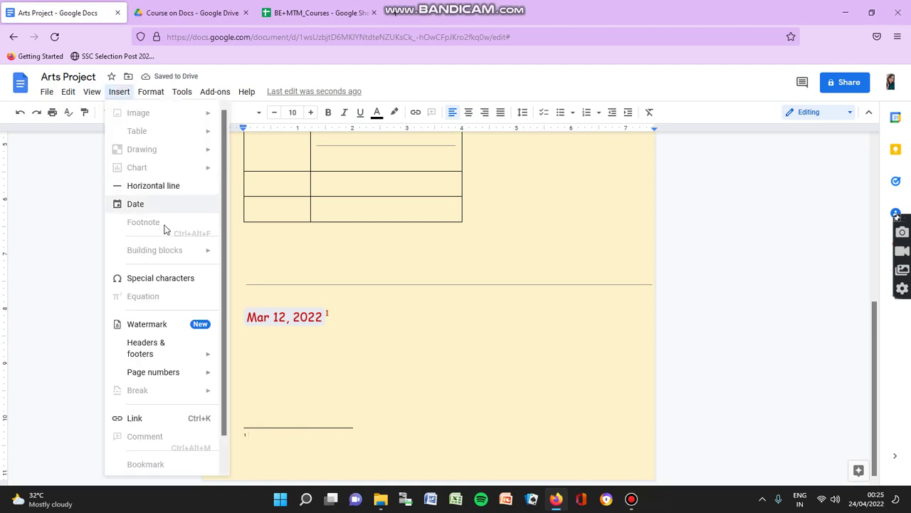
{"action": "left_click", "coordinate": [172, 278]}
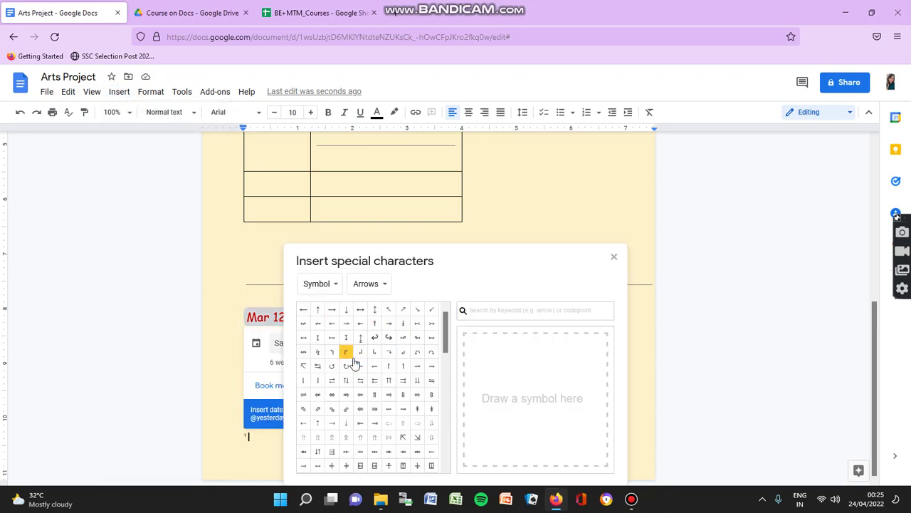
{"action": "left_click", "coordinate": [339, 284]}
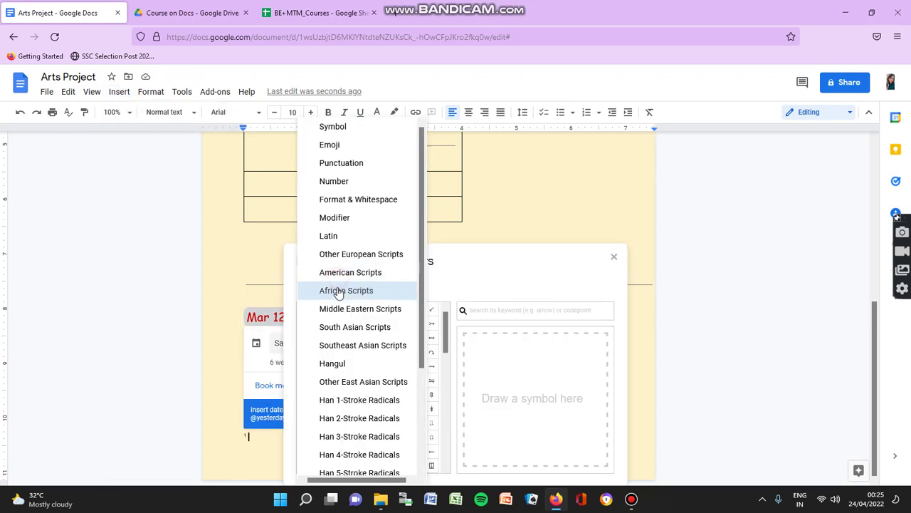
{"action": "left_click", "coordinate": [359, 347]}
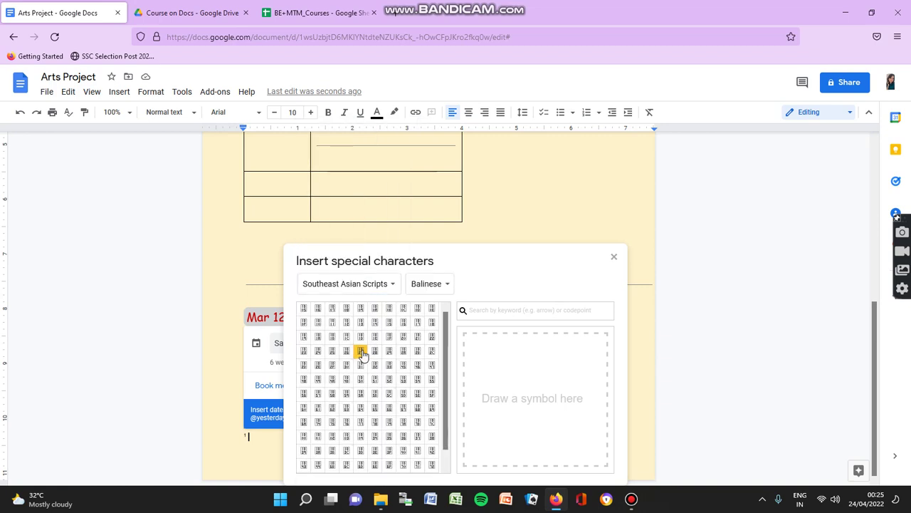
{"action": "left_click", "coordinate": [438, 288]}
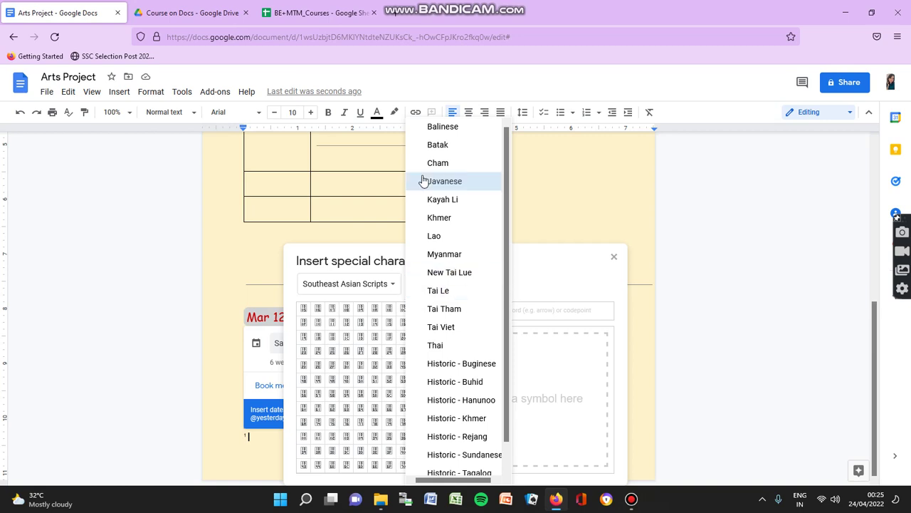
{"action": "left_click", "coordinate": [462, 363]}
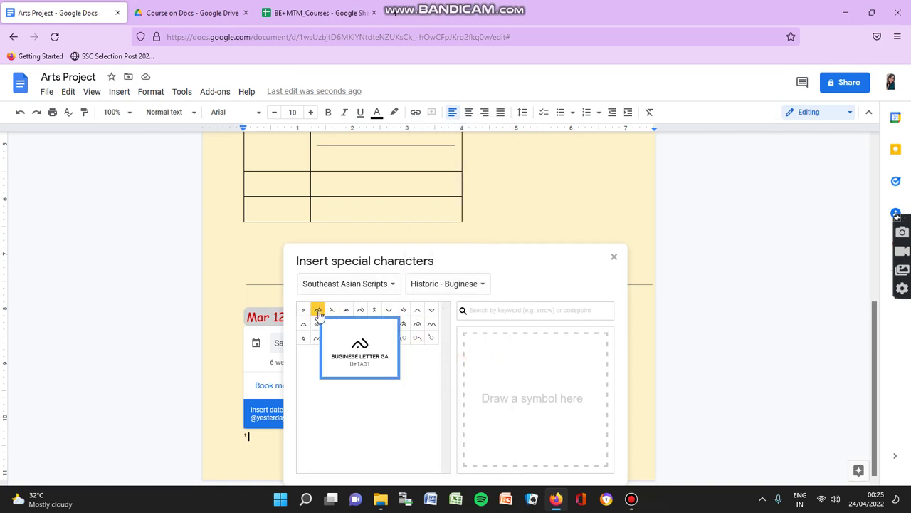
{"action": "left_click", "coordinate": [346, 311]}
{"action": "left_click", "coordinate": [388, 323]}
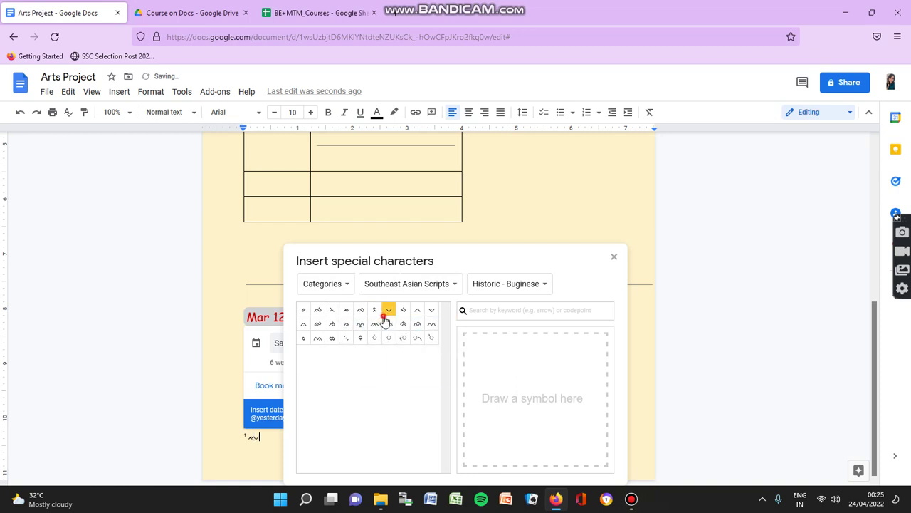
{"action": "left_click", "coordinate": [389, 324]}
{"action": "left_click", "coordinate": [614, 259]}
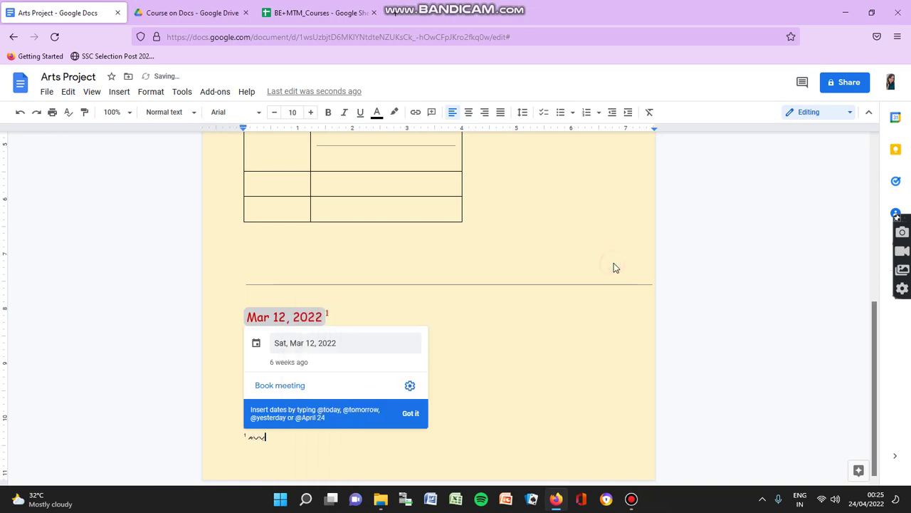
- Add the Google Photos picture of the flower-decorated shrine as a faded image watermark, blocking the site's camera access request
{"action": "left_click", "coordinate": [124, 95]}
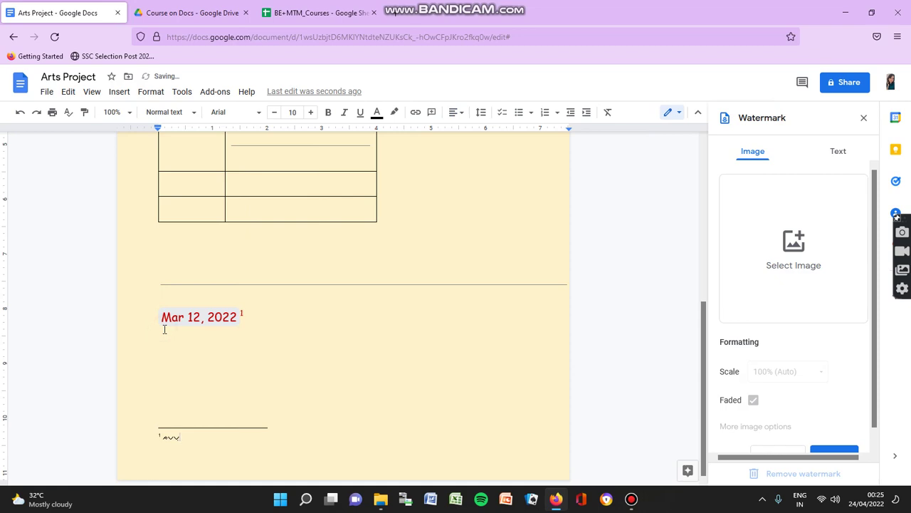
{"action": "scroll", "coordinate": [381, 376], "scroll_direction": "up", "scroll_amount": 2}
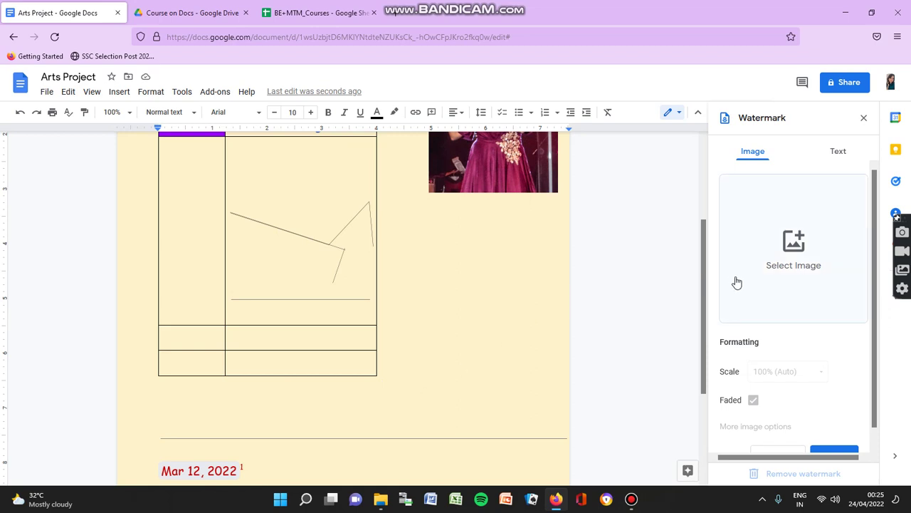
{"action": "scroll", "coordinate": [765, 264], "scroll_direction": "down", "scroll_amount": 1}
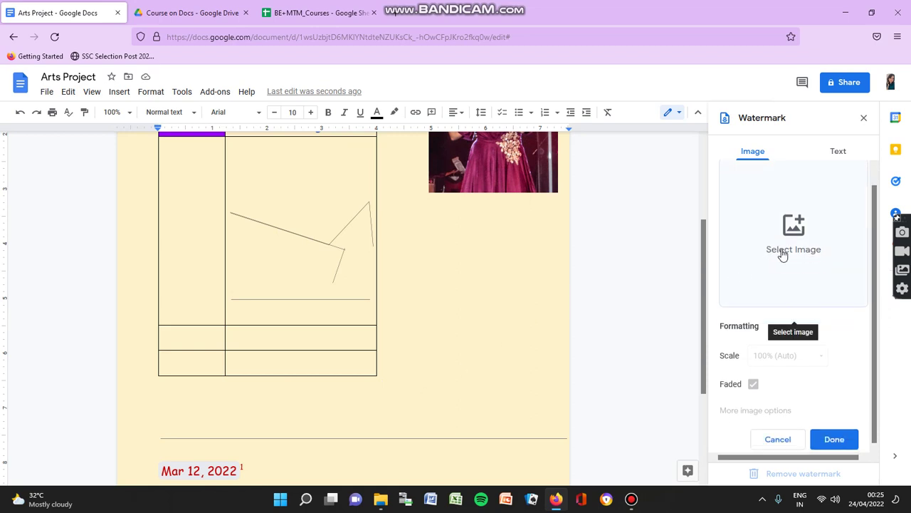
{"action": "left_click", "coordinate": [782, 255]}
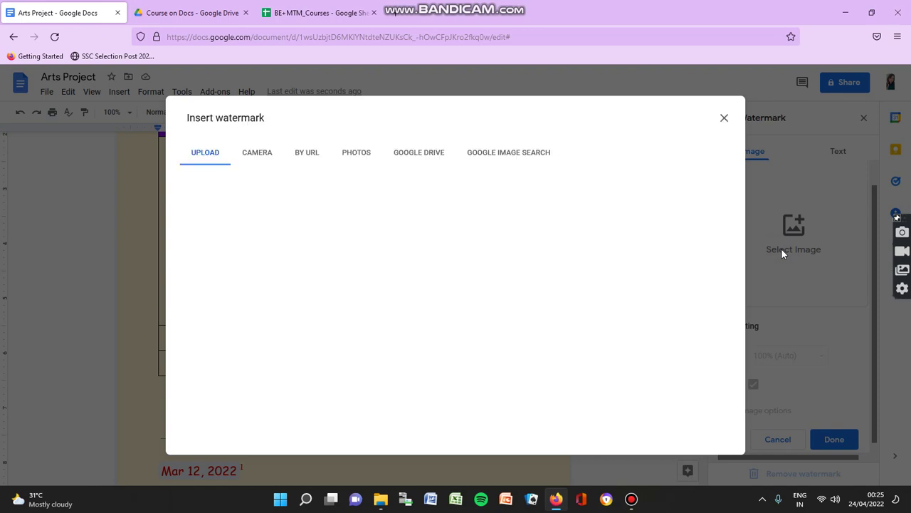
{"action": "left_click", "coordinate": [247, 155]}
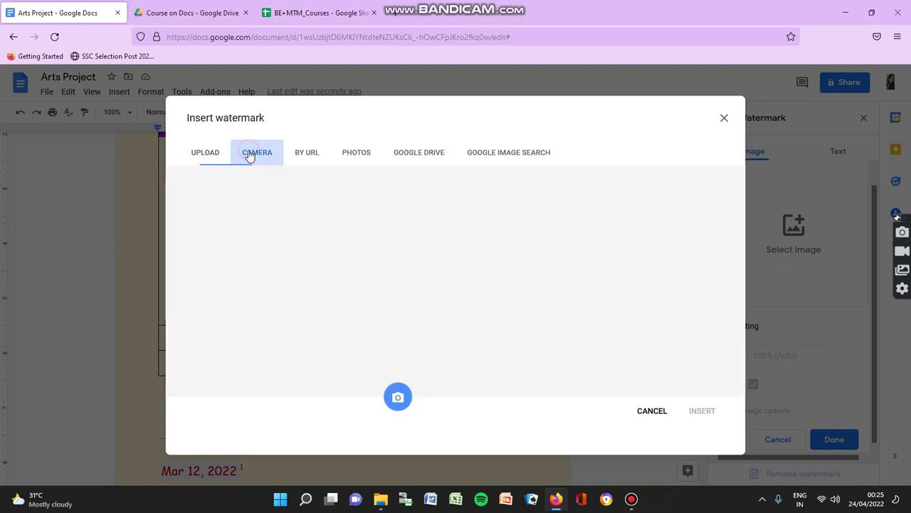
{"action": "left_click", "coordinate": [358, 158]}
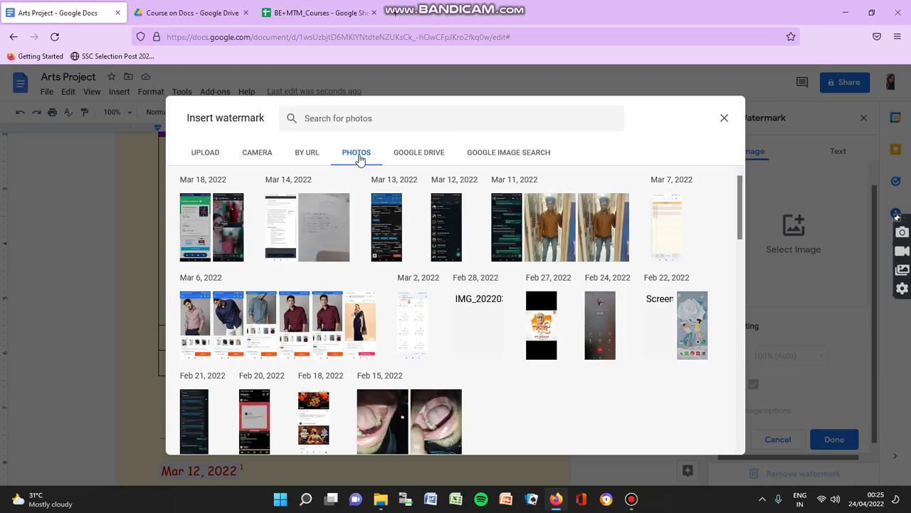
{"action": "scroll", "coordinate": [372, 270], "scroll_direction": "down", "scroll_amount": 6}
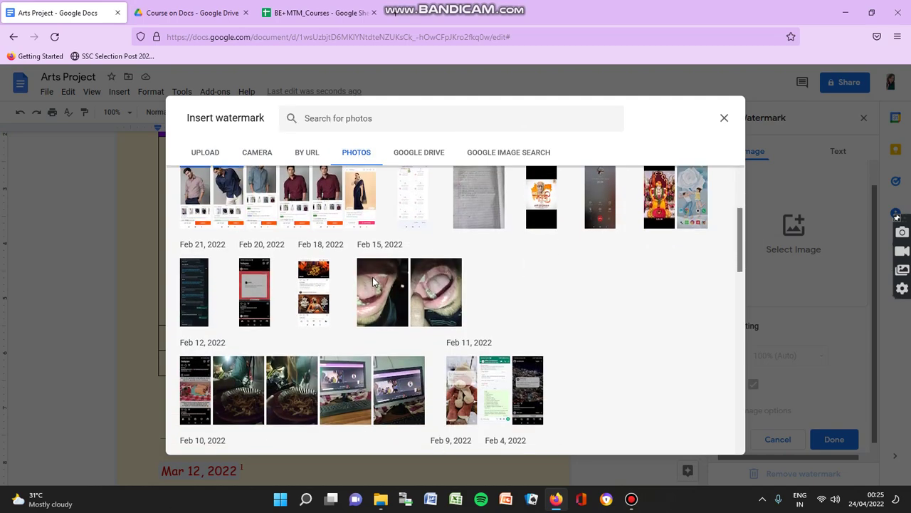
{"action": "scroll", "coordinate": [372, 284], "scroll_direction": "down", "scroll_amount": 3}
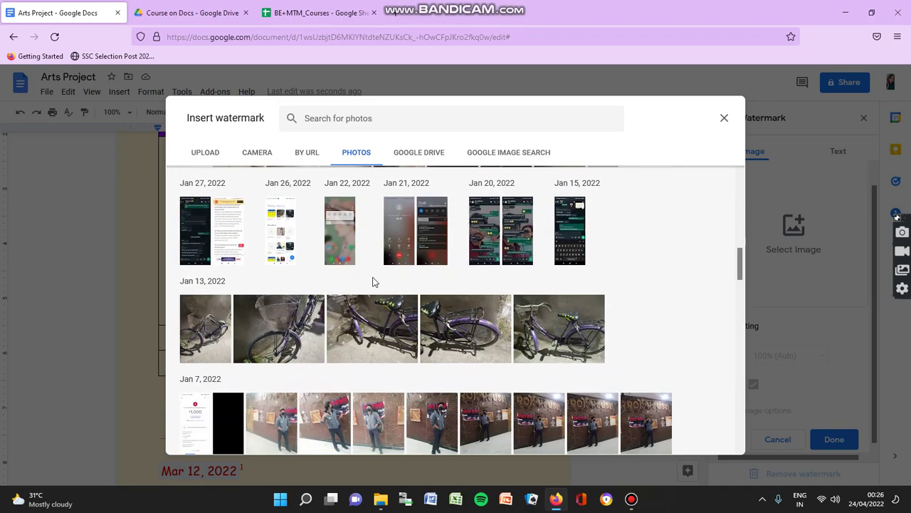
{"action": "scroll", "coordinate": [373, 283], "scroll_direction": "down", "scroll_amount": 10}
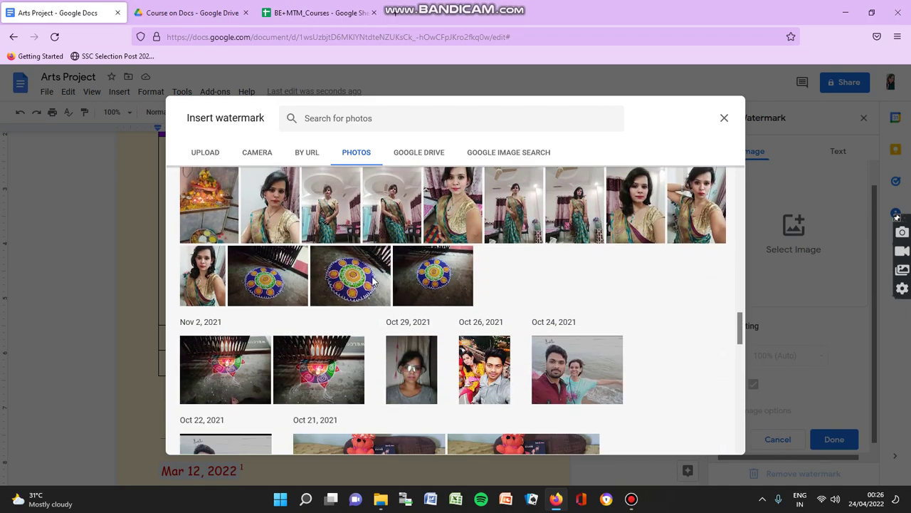
{"action": "left_click", "coordinate": [222, 204]}
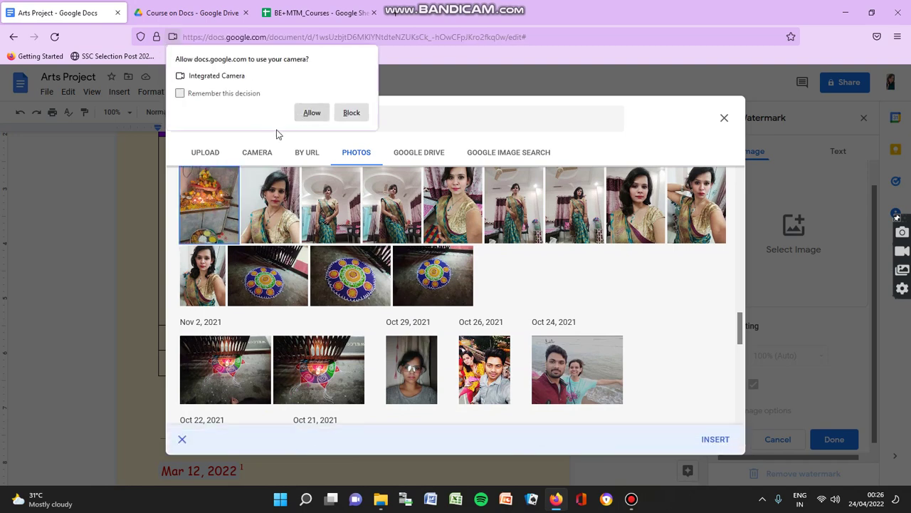
{"action": "left_click", "coordinate": [351, 113]}
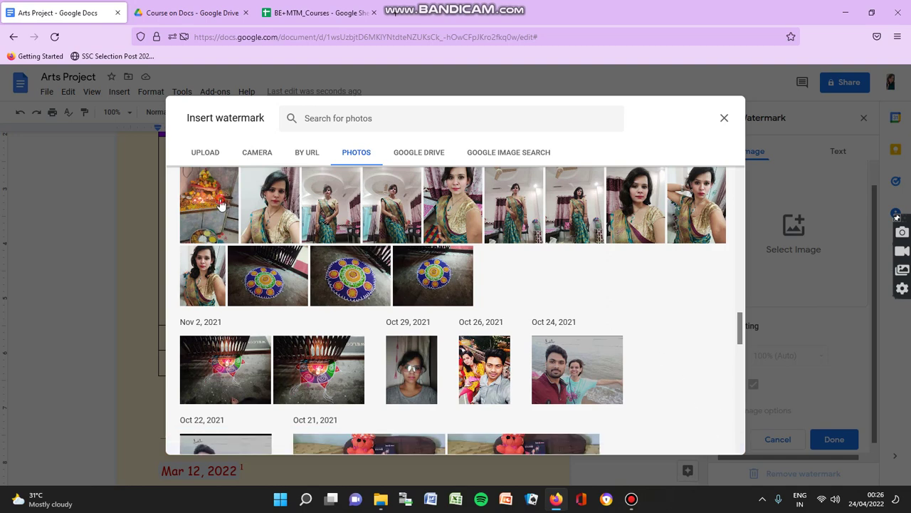
{"action": "left_click", "coordinate": [221, 205]}
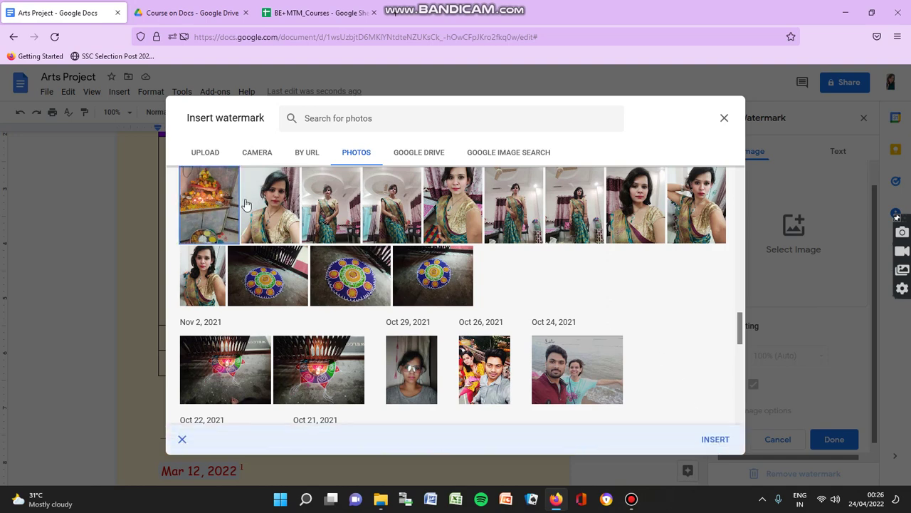
{"action": "left_click", "coordinate": [715, 447]}
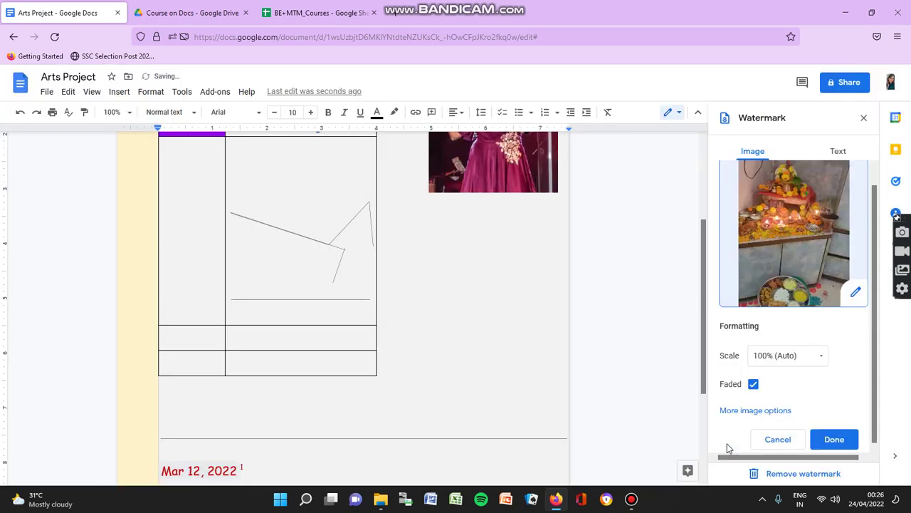
{"action": "left_click", "coordinate": [833, 445]}
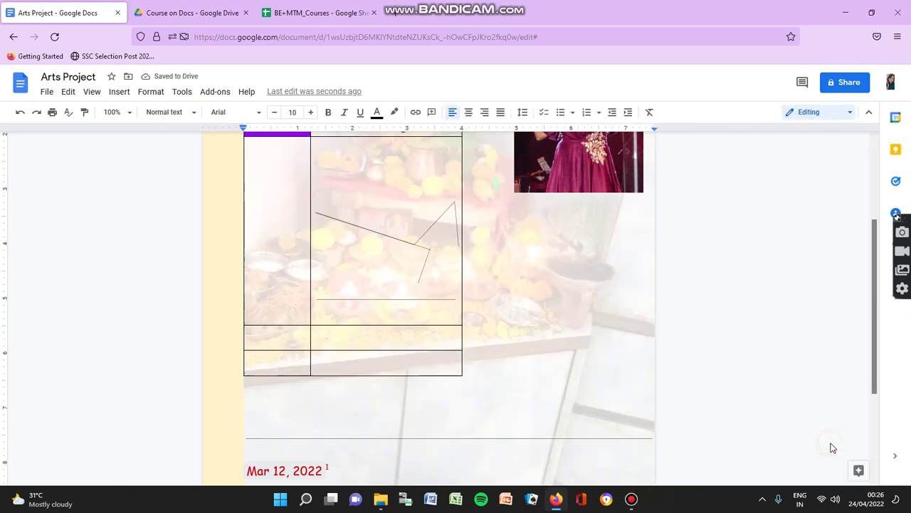
- Add page numbers in the footer, shown on the first page and starting at 1
{"action": "scroll", "coordinate": [403, 376], "scroll_direction": "up", "scroll_amount": 4}
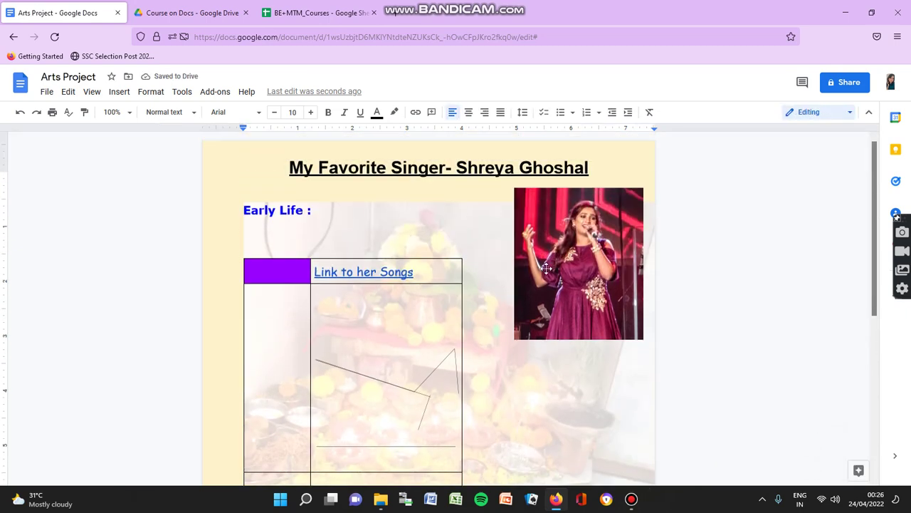
{"action": "scroll", "coordinate": [547, 337], "scroll_direction": "down", "scroll_amount": 3}
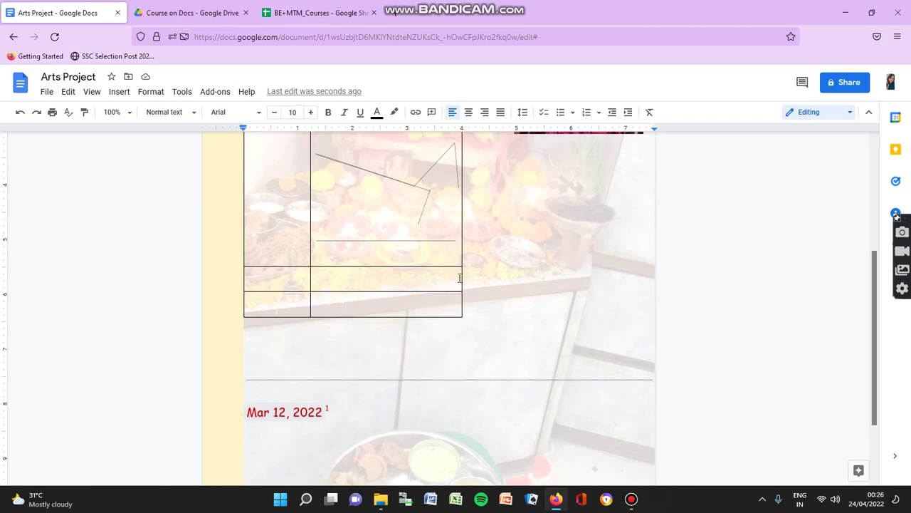
{"action": "scroll", "coordinate": [462, 278], "scroll_direction": "down", "scroll_amount": 2}
{"action": "scroll", "coordinate": [463, 278], "scroll_direction": "up", "scroll_amount": 5}
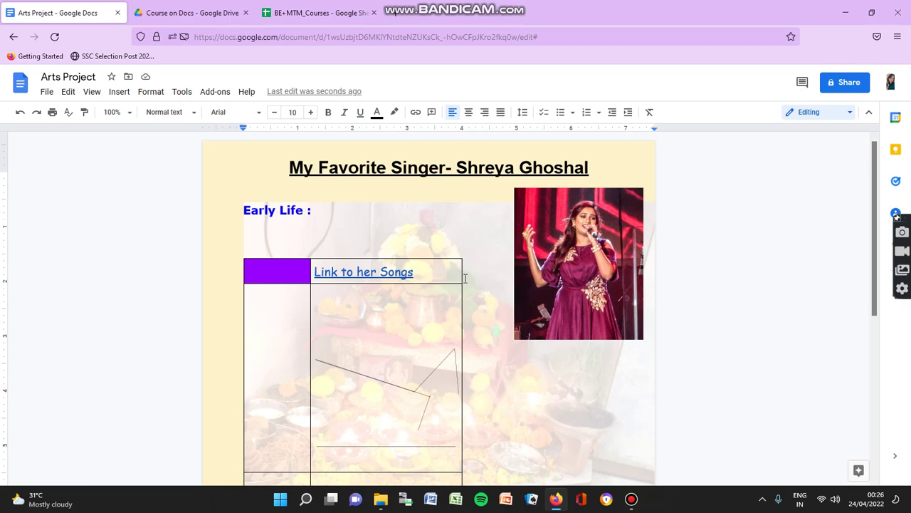
{"action": "left_click", "coordinate": [120, 92]}
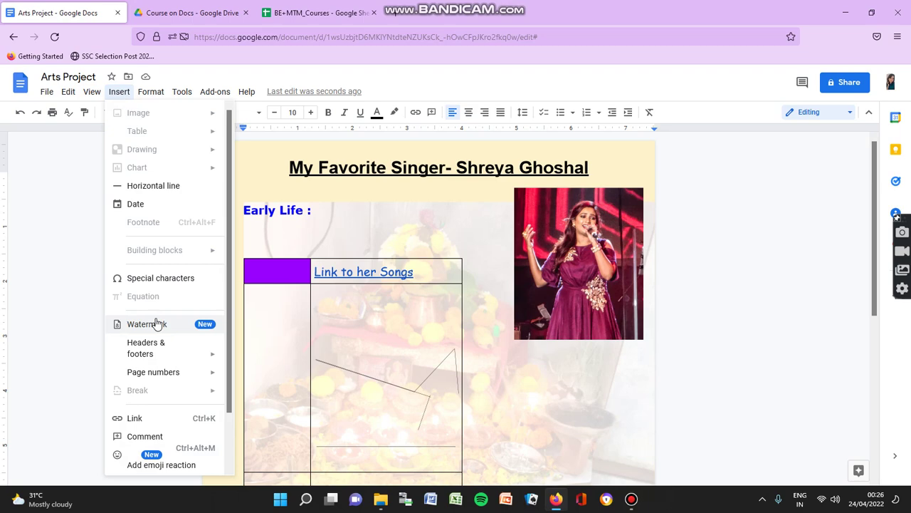
{"action": "mouse_move", "coordinate": [170, 379]}
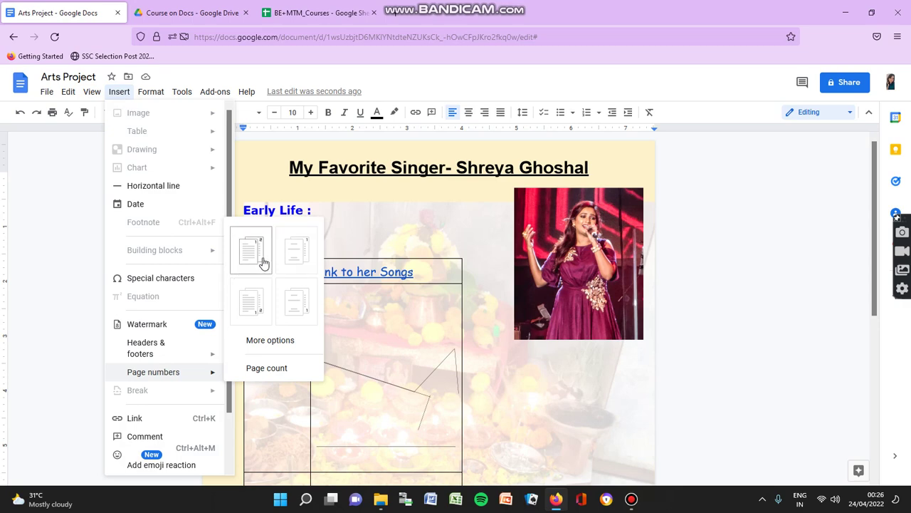
{"action": "left_click", "coordinate": [267, 342]}
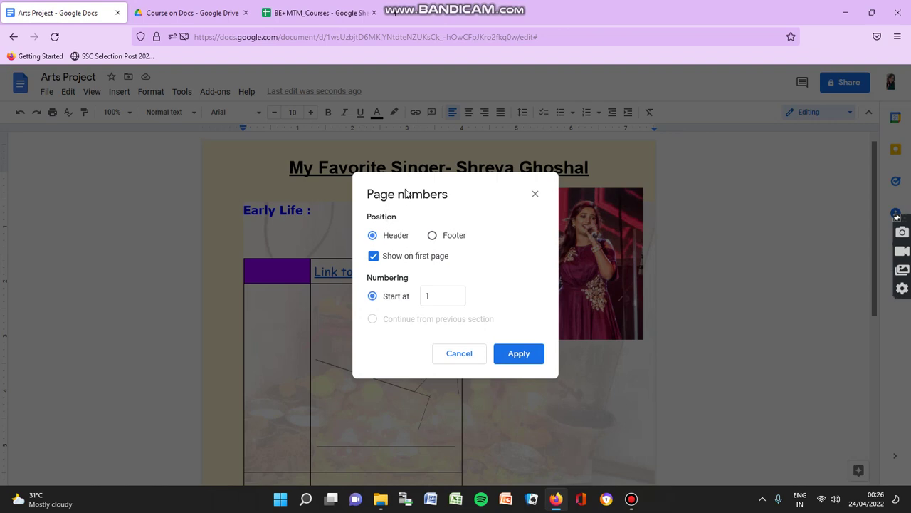
{"action": "left_click", "coordinate": [432, 236]}
{"action": "left_click", "coordinate": [518, 353]}
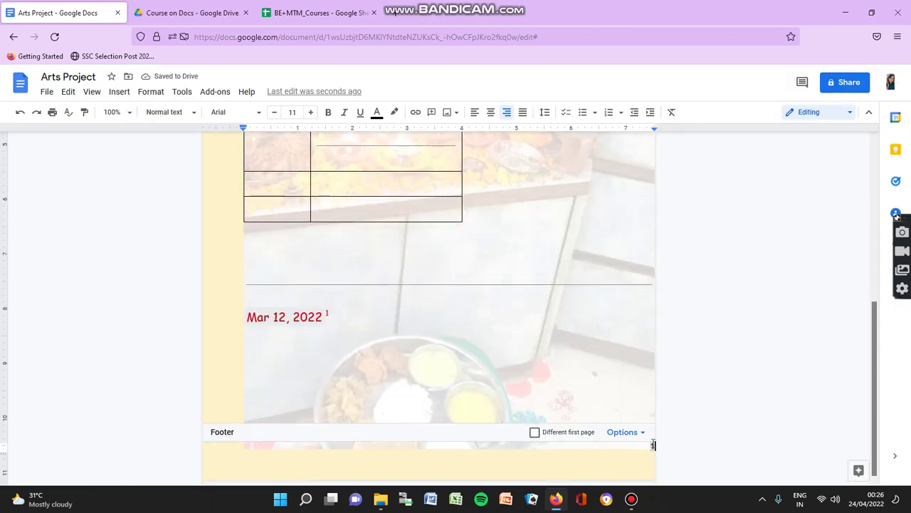
- Add a partying-face emoji reaction to the page number in the footer
{"action": "scroll", "coordinate": [654, 447], "scroll_direction": "up", "scroll_amount": 5}
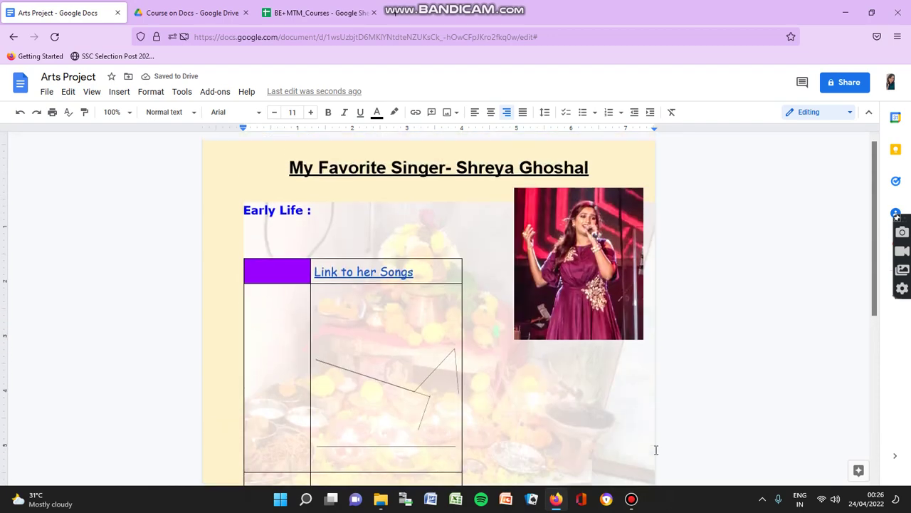
{"action": "left_click", "coordinate": [120, 91]}
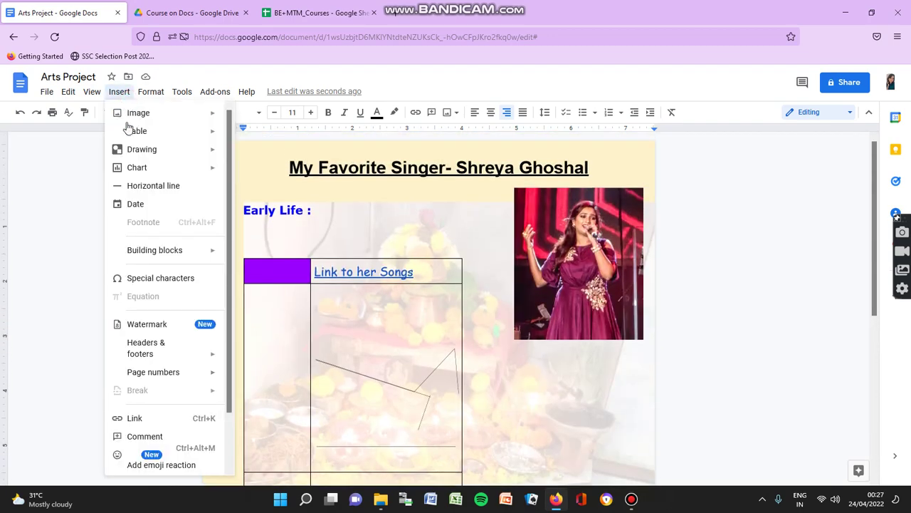
{"action": "scroll", "coordinate": [129, 324], "scroll_direction": "down", "scroll_amount": 1}
{"action": "scroll", "coordinate": [129, 324], "scroll_direction": "down", "scroll_amount": 1}
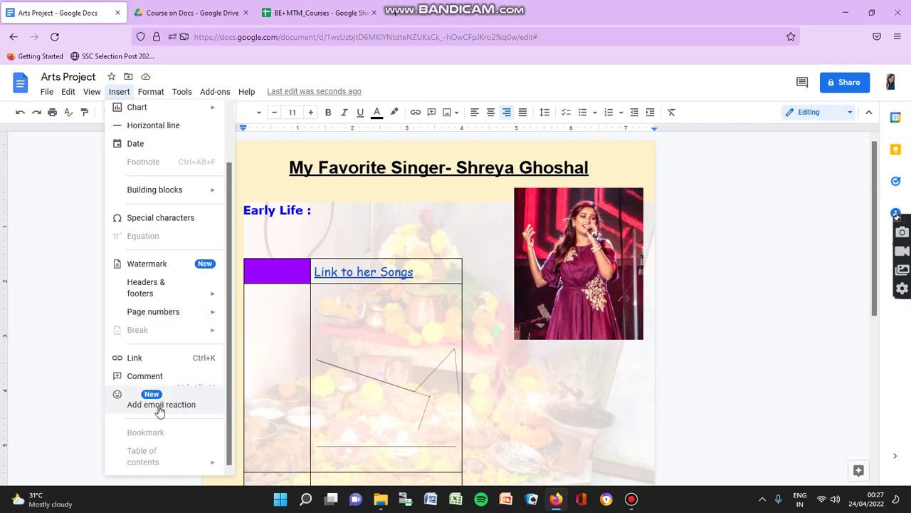
{"action": "left_click", "coordinate": [160, 405]}
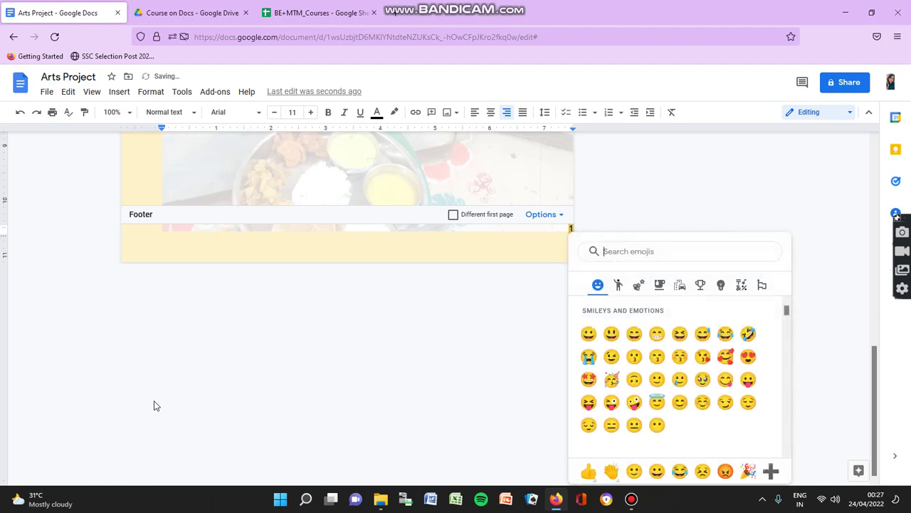
{"action": "left_click", "coordinate": [616, 381]}
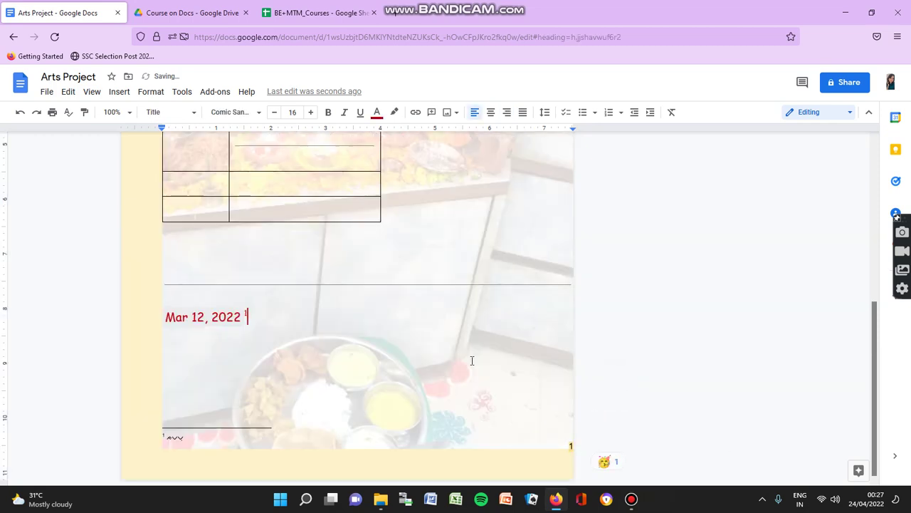
{"action": "scroll", "coordinate": [557, 399], "scroll_direction": "up", "scroll_amount": 5}
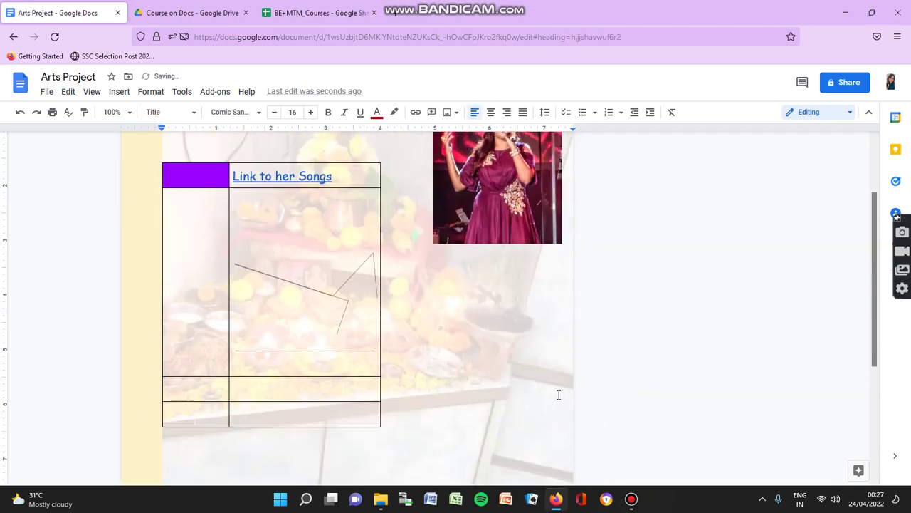
{"action": "scroll", "coordinate": [559, 395], "scroll_direction": "up", "scroll_amount": 3}
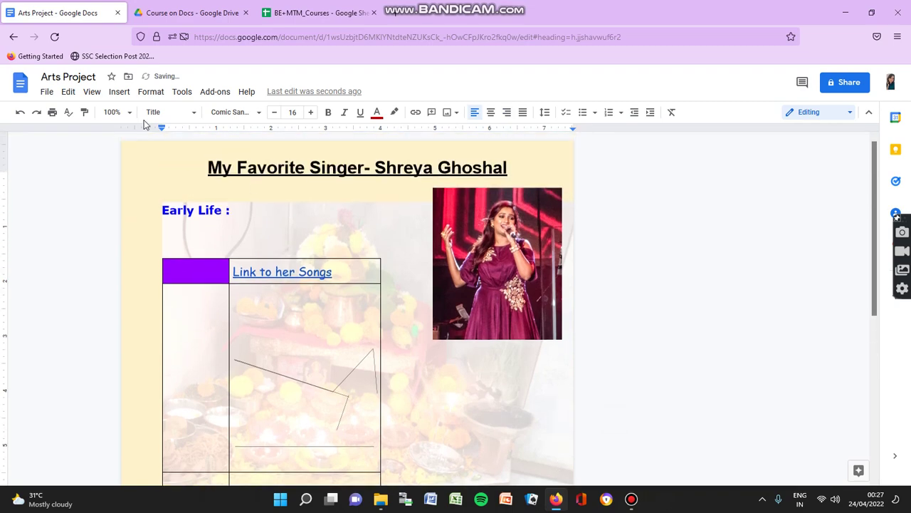
{"action": "left_click", "coordinate": [122, 92]}
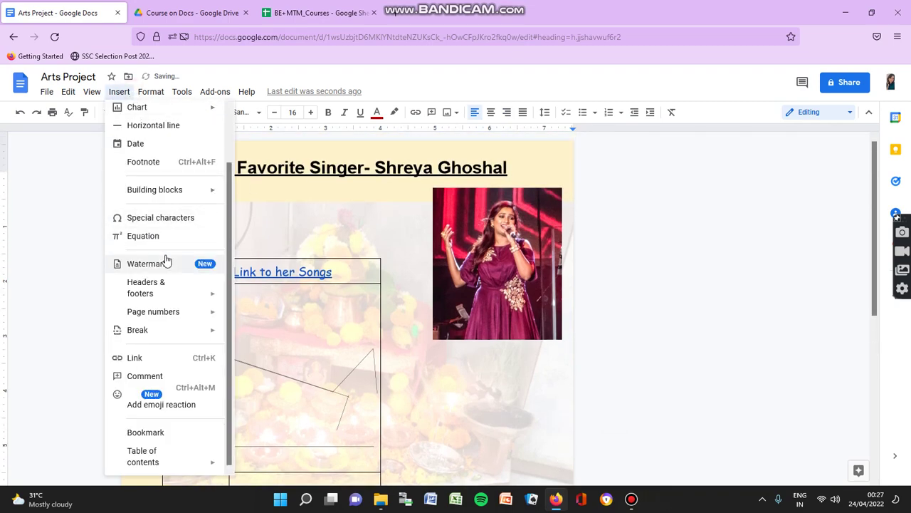
{"action": "mouse_move", "coordinate": [158, 311]}
{"action": "scroll", "coordinate": [160, 309], "scroll_direction": "up", "scroll_amount": 2}
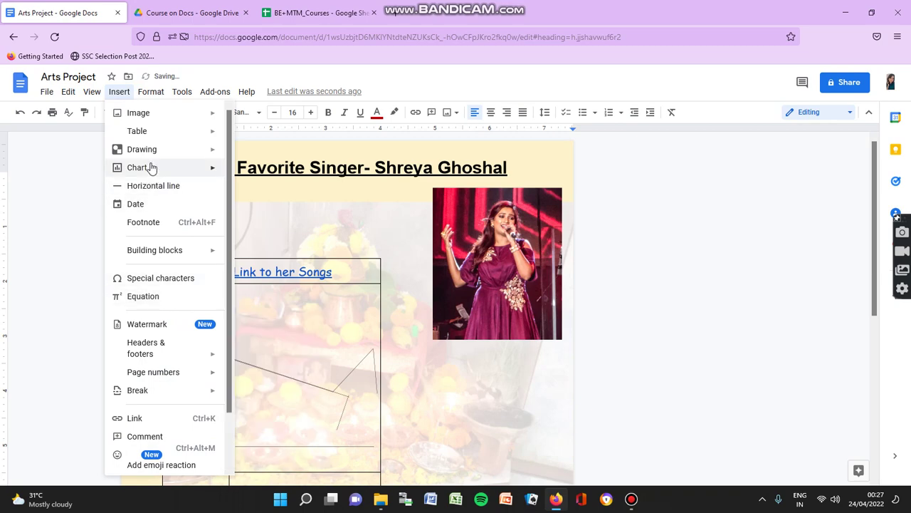
{"action": "mouse_move", "coordinate": [158, 356]}
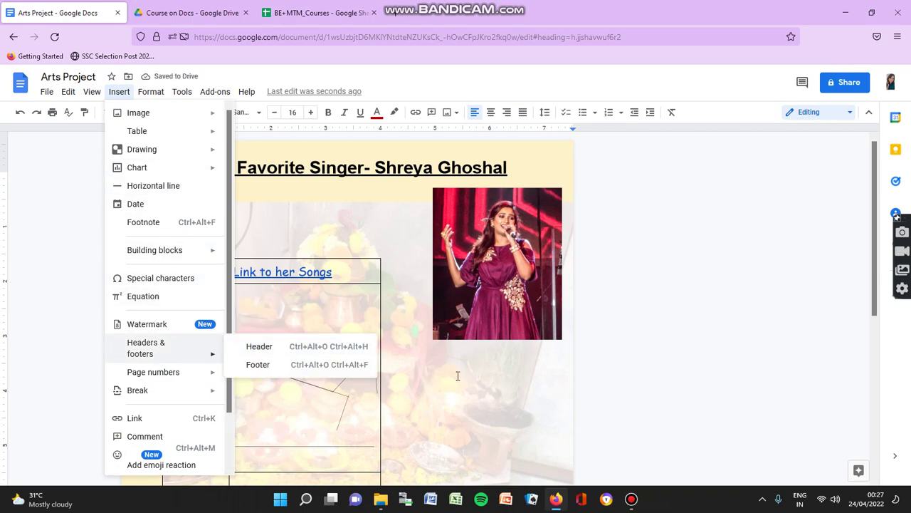
{"action": "left_click", "coordinate": [631, 499]}
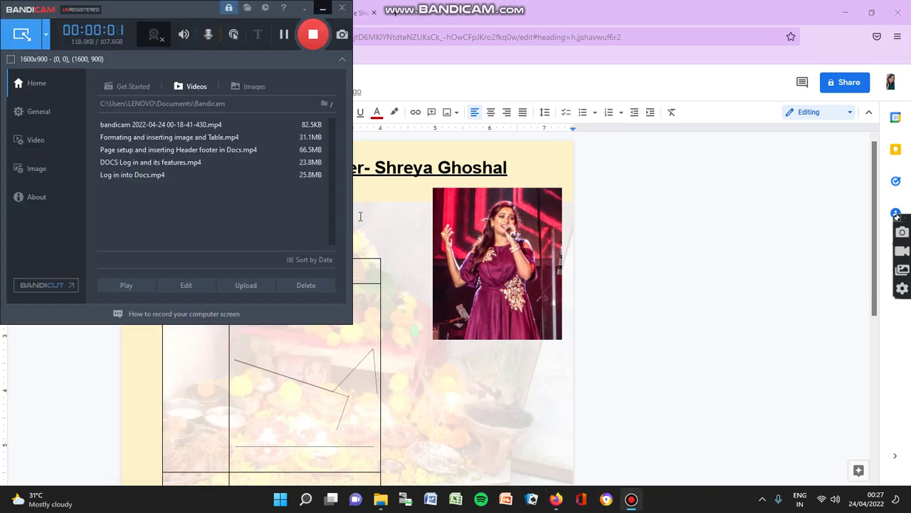